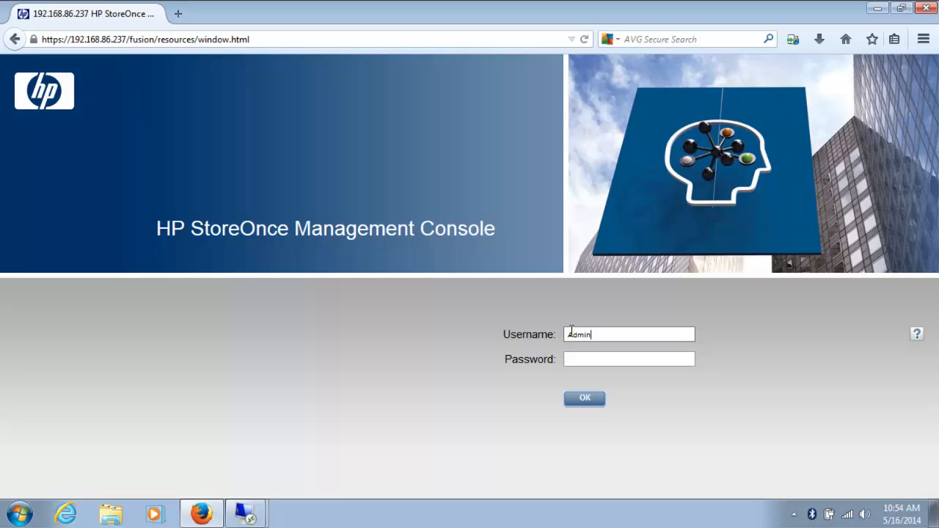
# - Log in to the StoreOnce Management Console with the administrator password
pyautogui.press('Tab')
pyautogui.write('•••••')
pyautogui.click(582, 400)
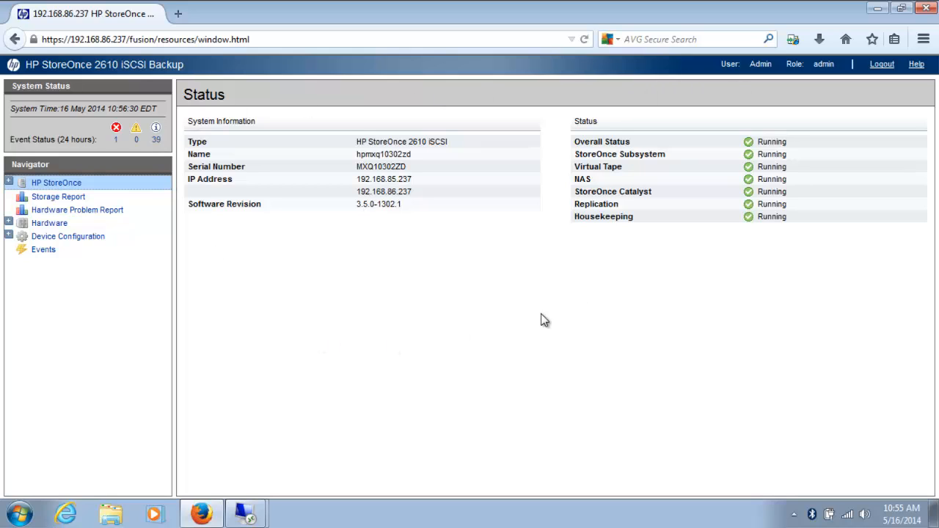
# - Expand HP StoreOnce > NAS and review the NFS Server and CIFS Server settings
pyautogui.click(10, 183)
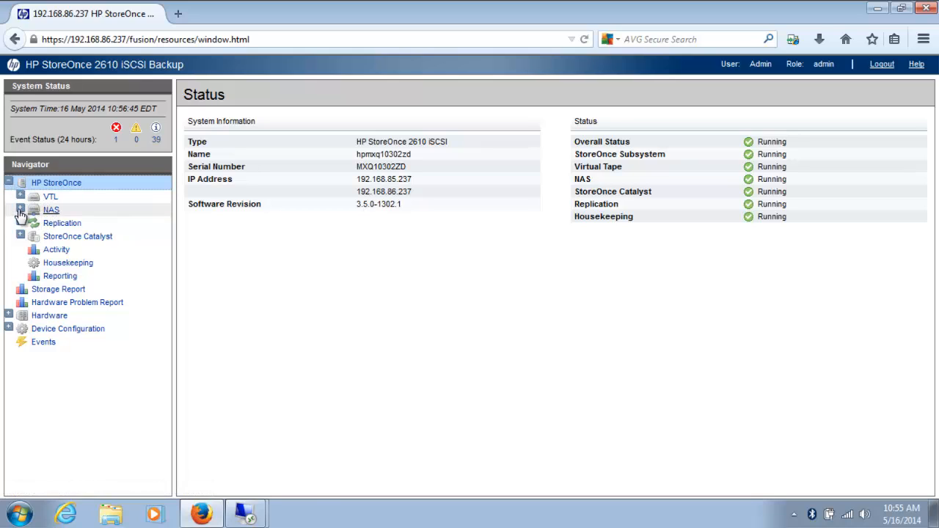
pyautogui.click(20, 209)
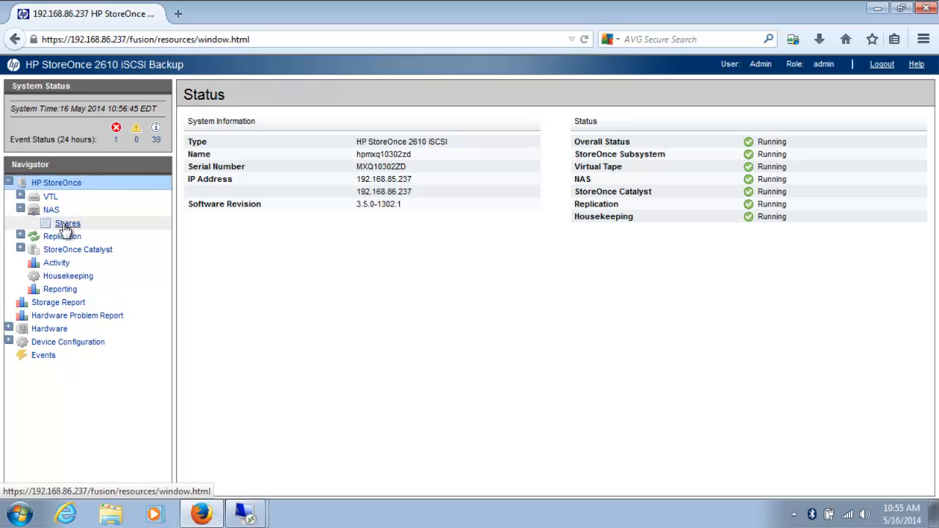
pyautogui.click(52, 211)
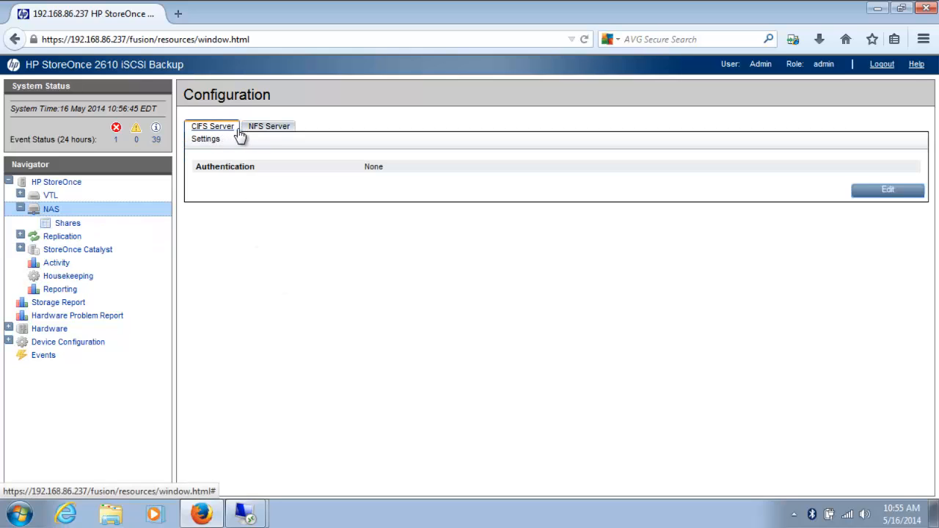
pyautogui.click(273, 129)
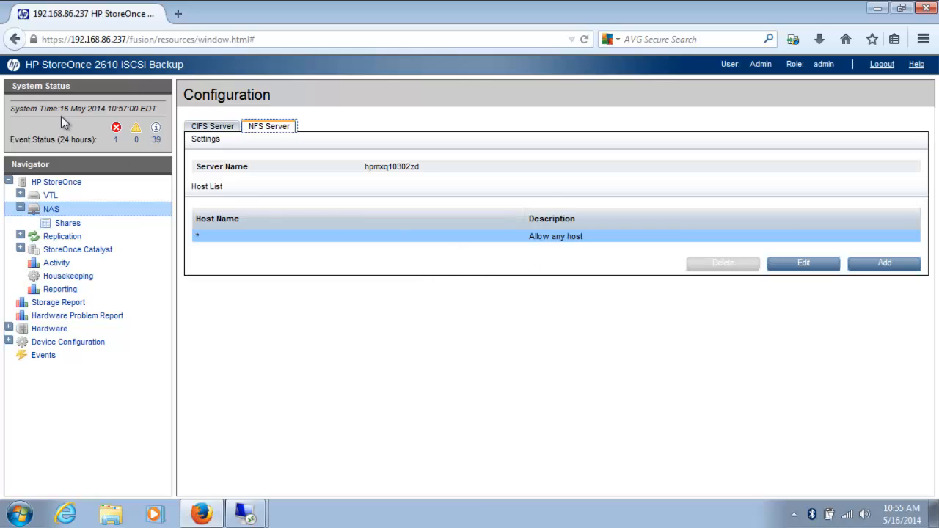
pyautogui.click(221, 133)
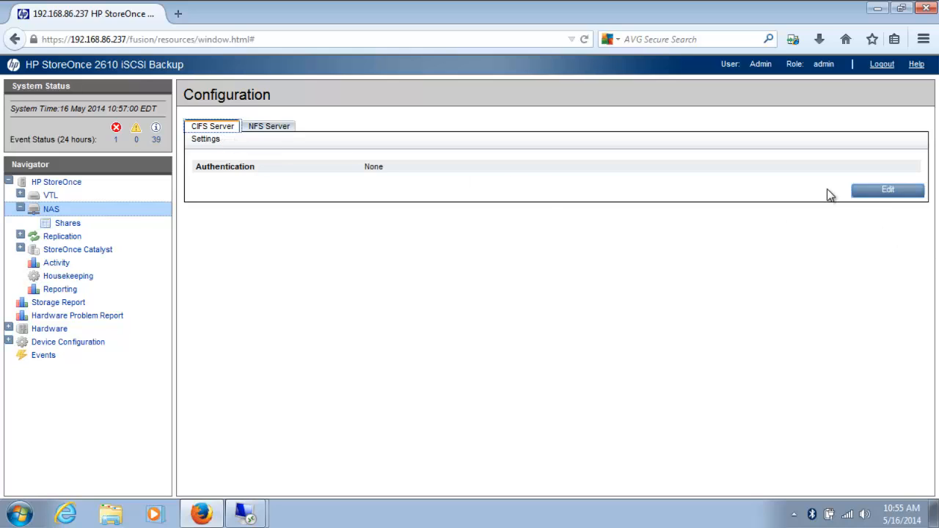
# - Check the CIFS authentication modes, cancel to keep None, and open the empty Shares list
pyautogui.click(873, 192)
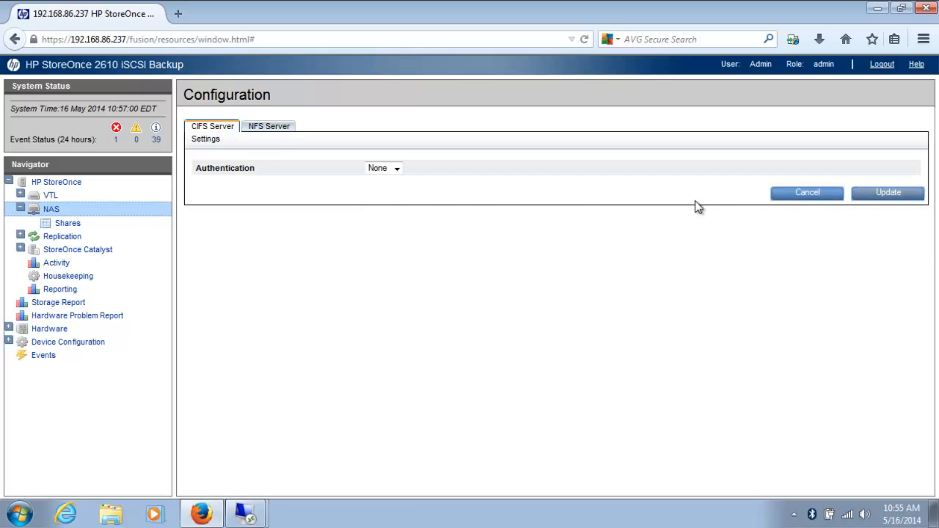
pyautogui.click(397, 170)
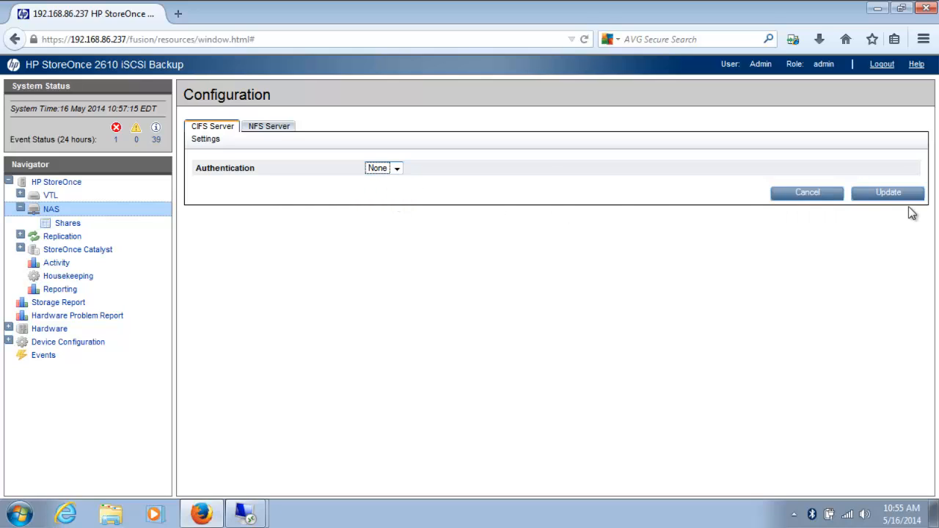
pyautogui.click(801, 193)
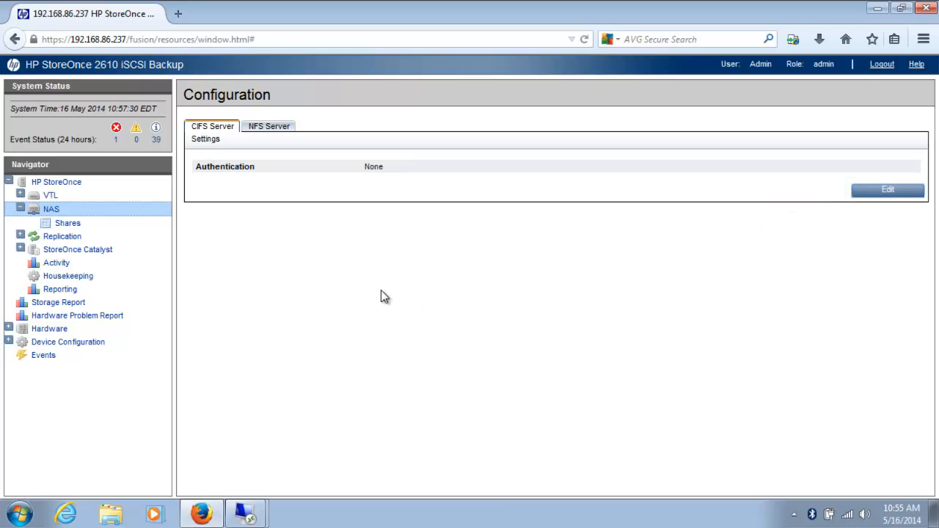
pyautogui.click(64, 223)
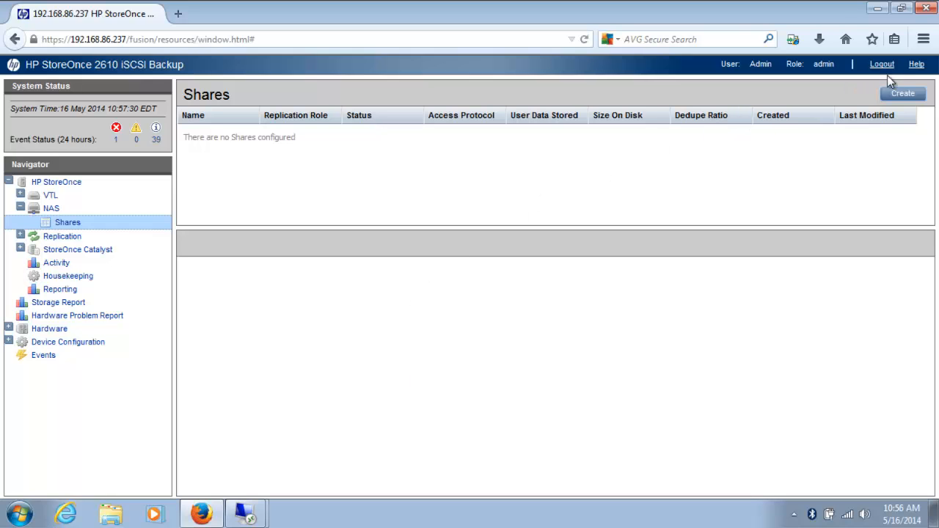
# - Create the share Share_1 with the CIFS access protocol
pyautogui.click(902, 95)
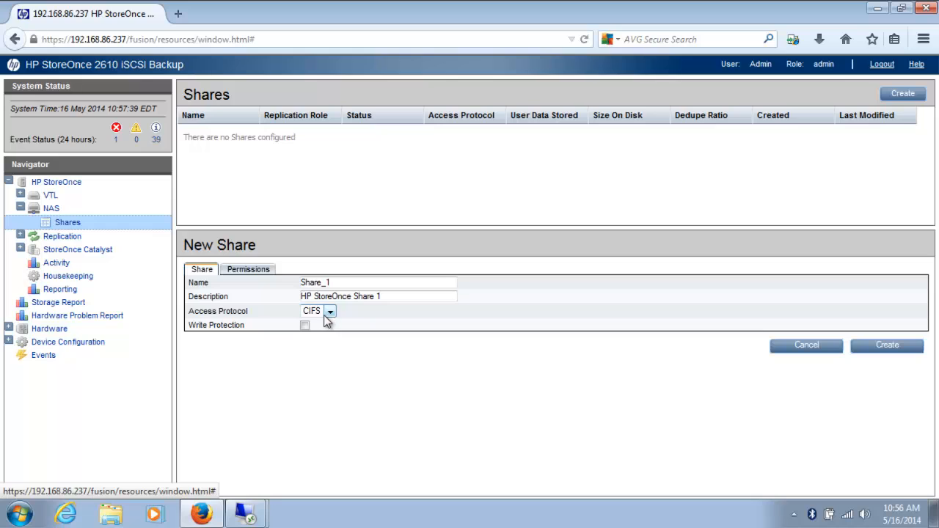
pyautogui.click(330, 314)
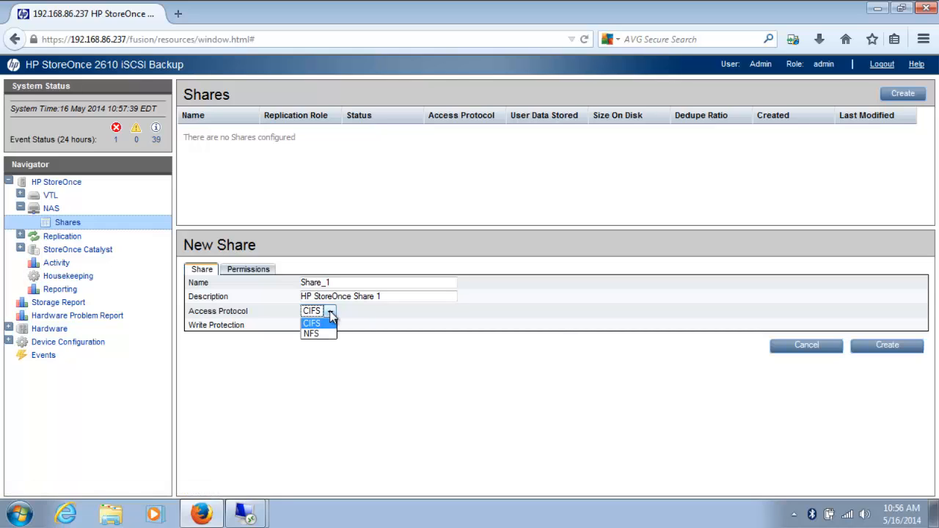
pyautogui.click(323, 322)
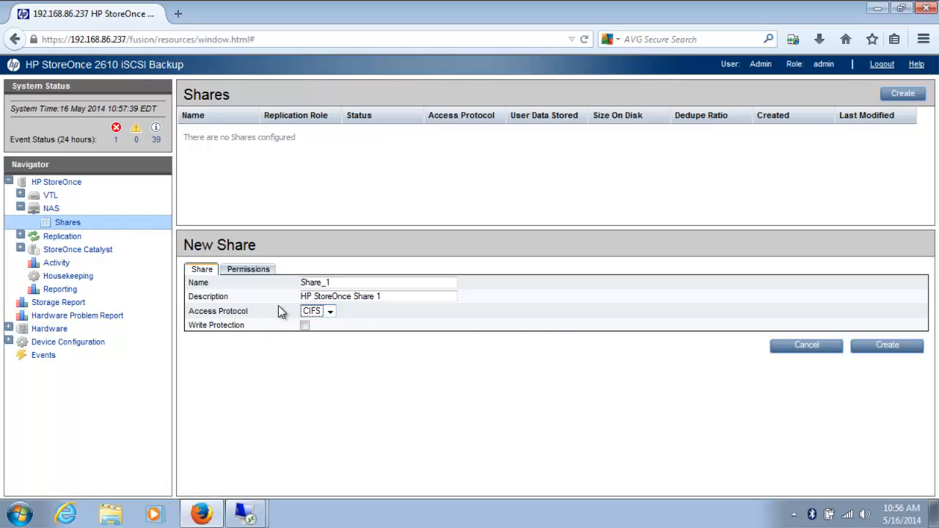
pyautogui.click(254, 270)
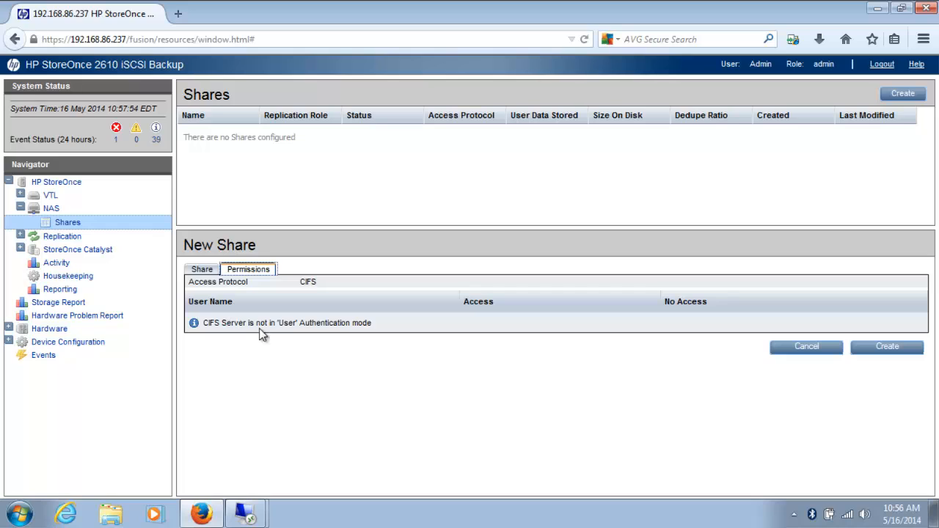
pyautogui.click(212, 270)
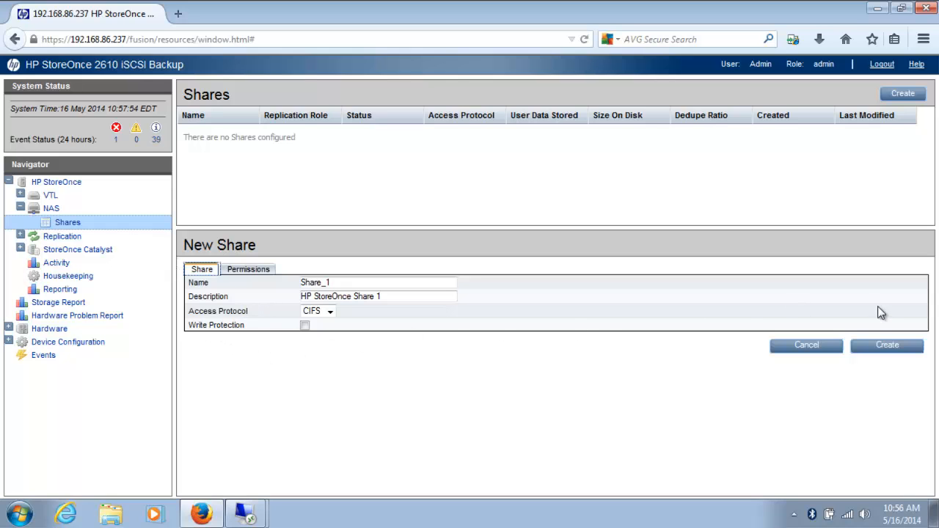
pyautogui.click(886, 346)
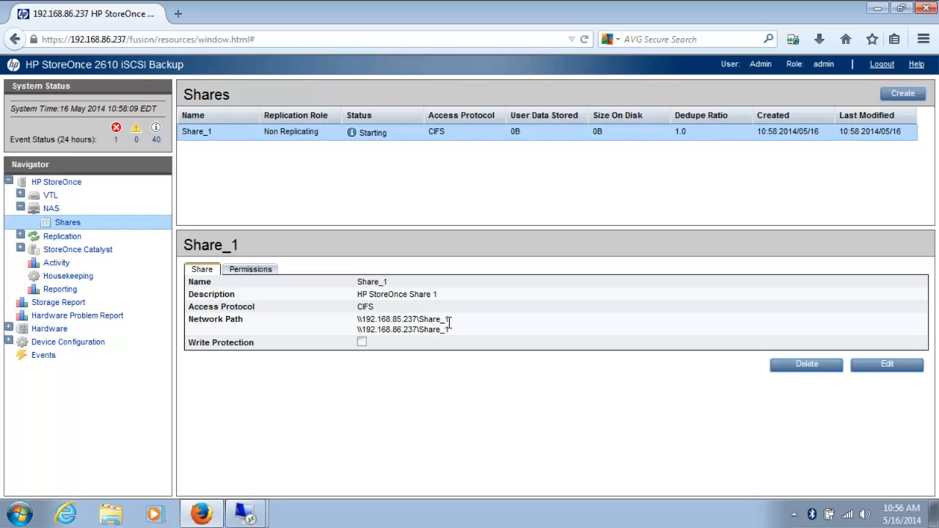
# - Copy Share_1's network path \\192.168.85.237\Share_1
pyautogui.moveTo(449, 322); pyautogui.dragTo(360, 328)
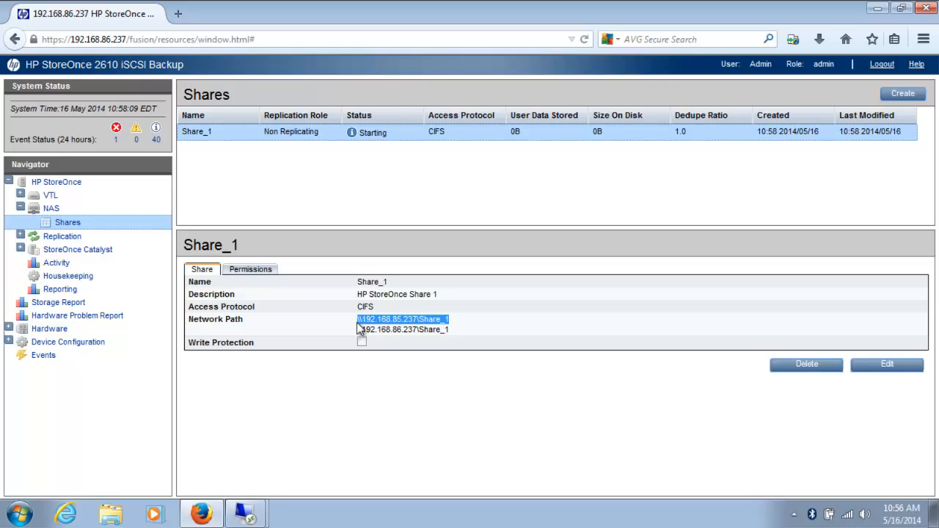
pyautogui.rightClick(374, 321)
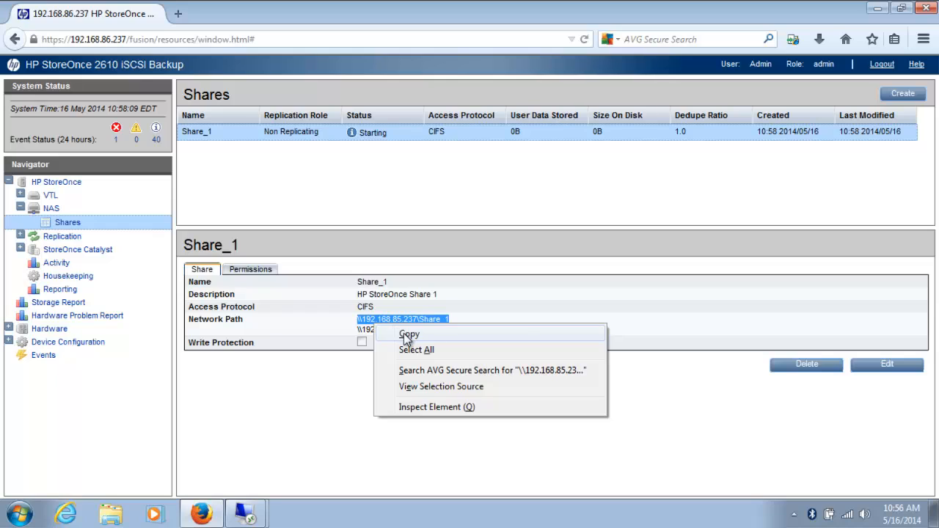
pyautogui.click(402, 332)
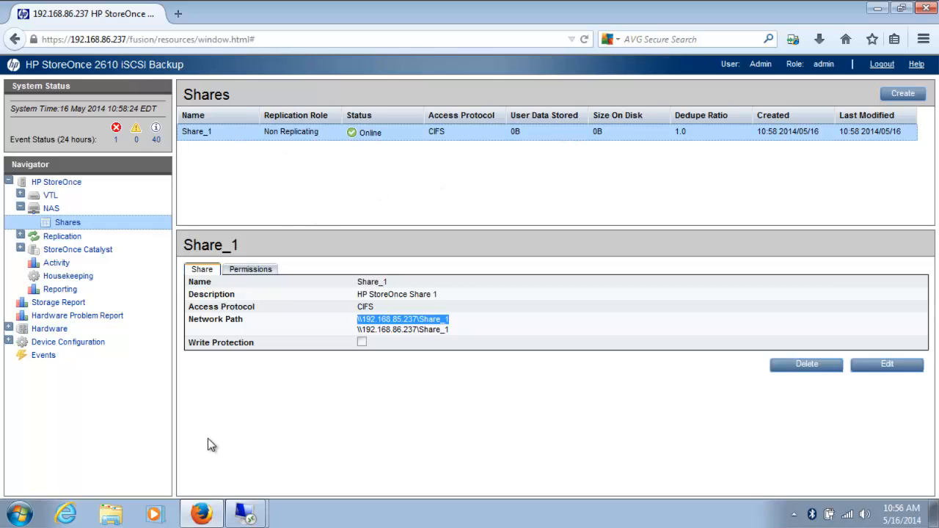
# - Switch to the 192.168.80.243 remote session and show Computer in Explorer
pyautogui.click(244, 517)
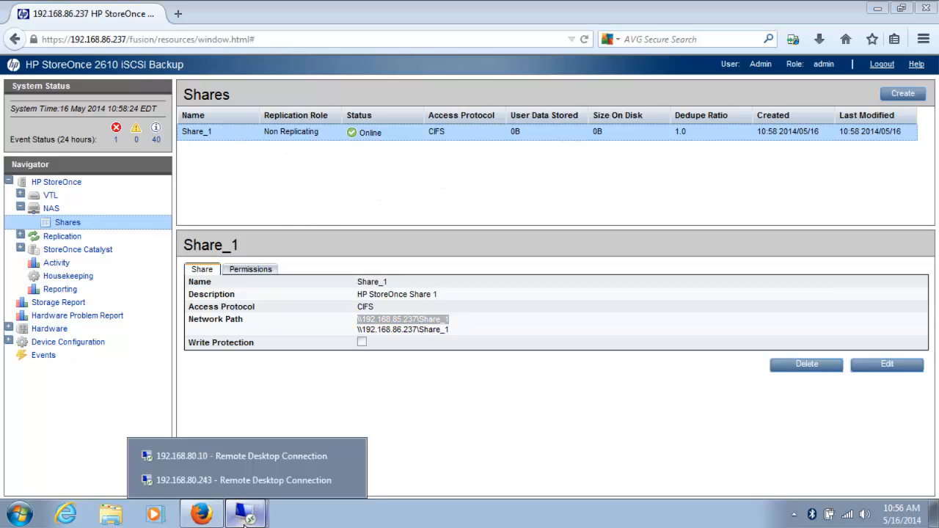
pyautogui.click(240, 480)
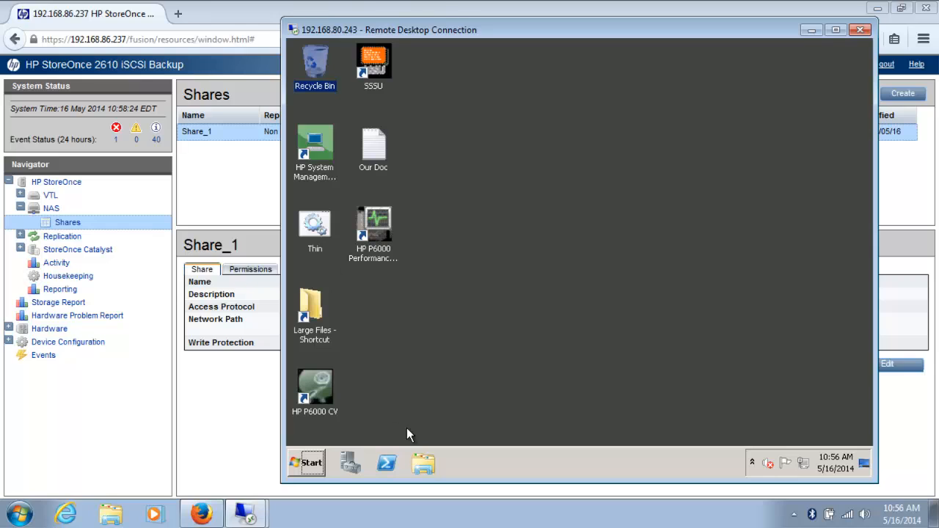
pyautogui.click(424, 469)
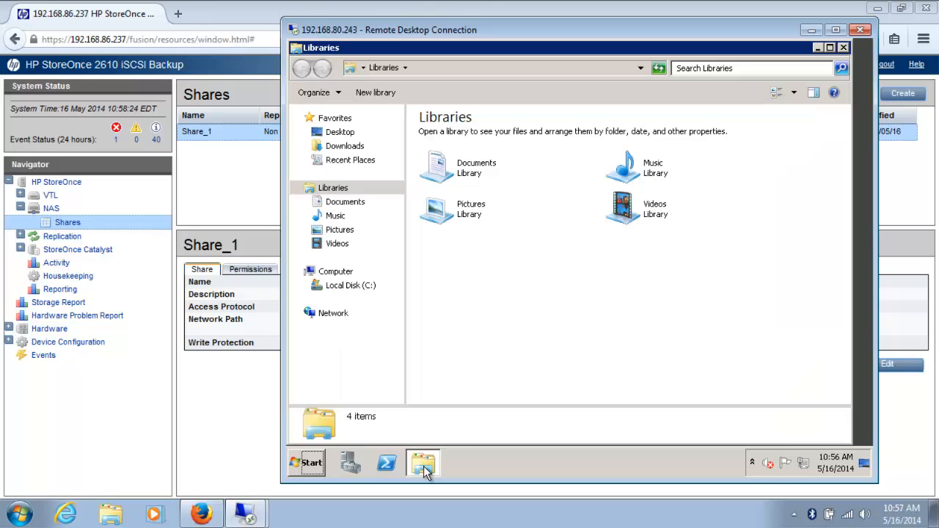
pyautogui.click(303, 465)
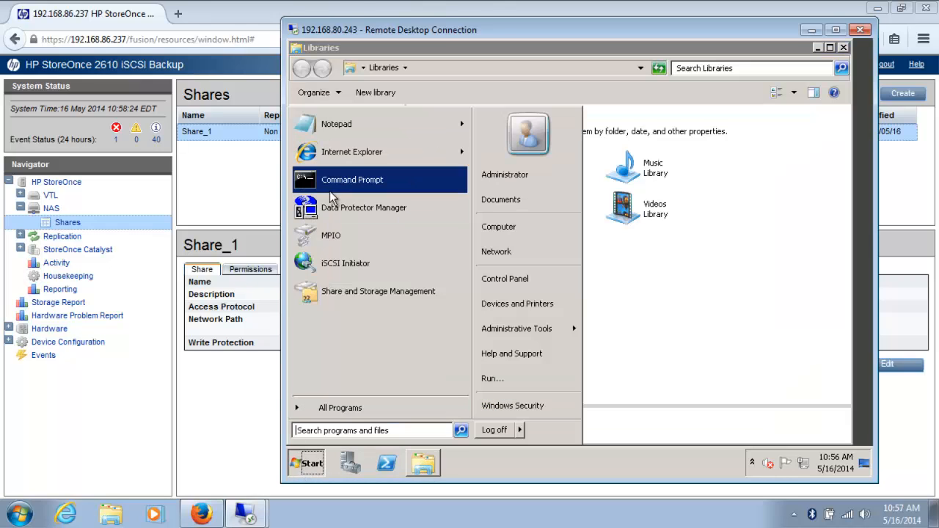
pyautogui.click(471, 52)
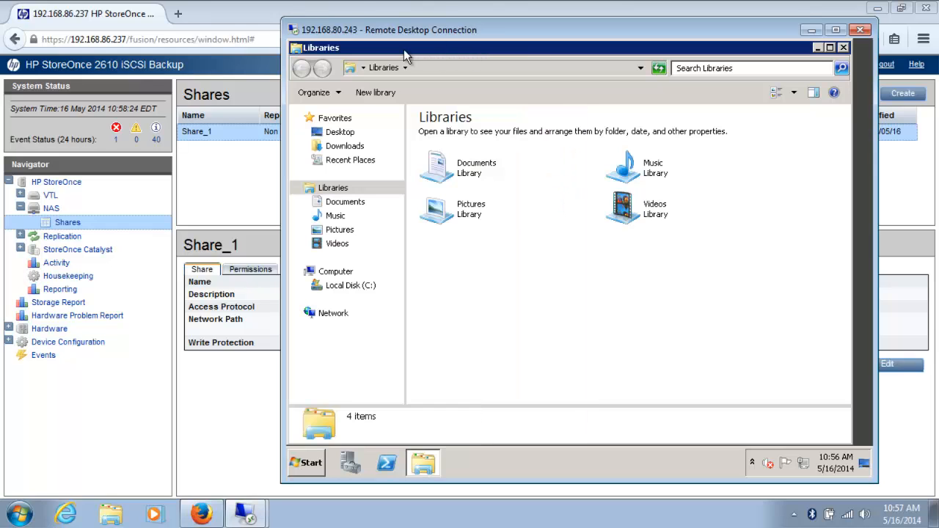
pyautogui.click(340, 274)
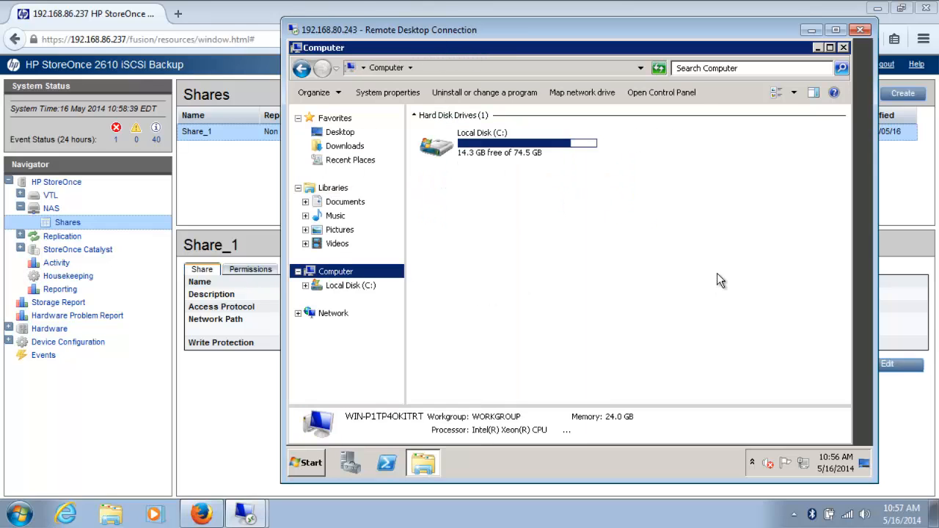
# - Map \\192.168.85.237\Share_1 as network drive Z:
pyautogui.click(586, 94)
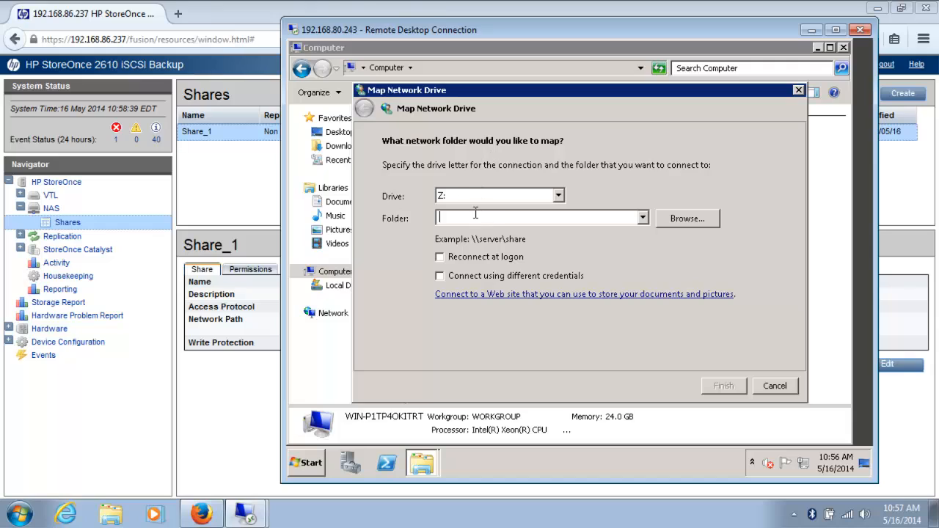
pyautogui.hotkey('ctrl', 'v')
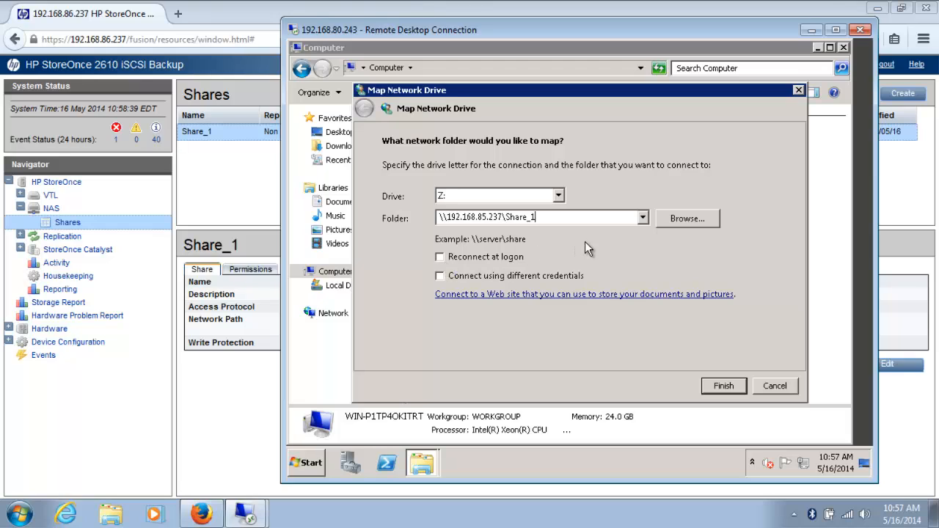
pyautogui.click(724, 389)
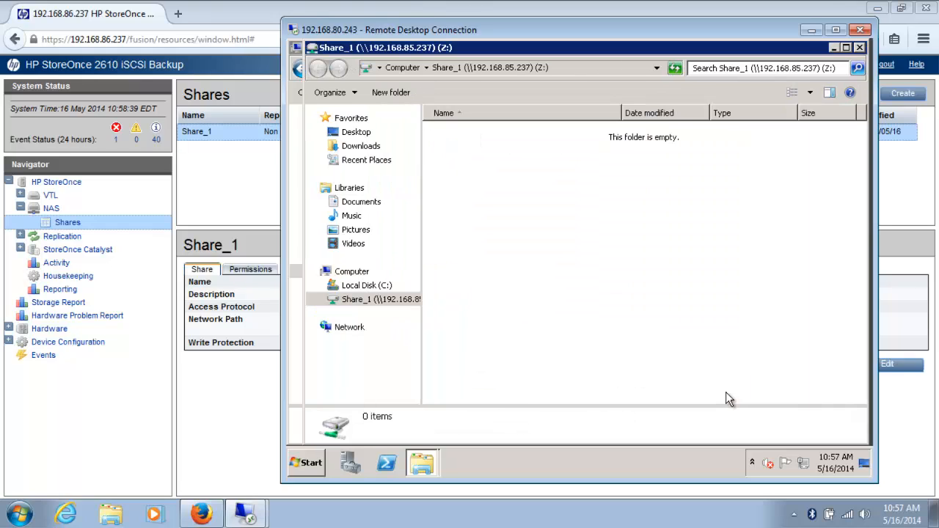
# - Create a text document named 'Taget for your backup software' in Share_1
pyautogui.rightClick(454, 164)
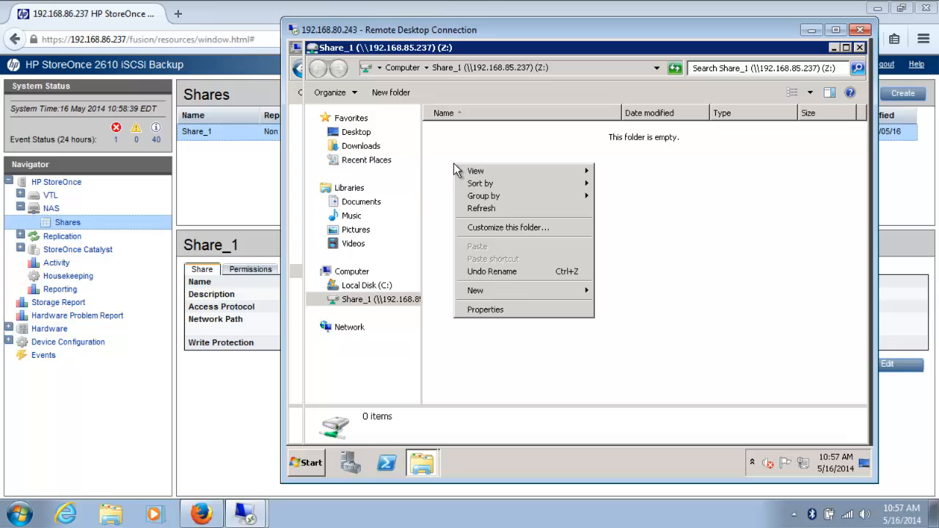
pyautogui.moveTo(513, 291)
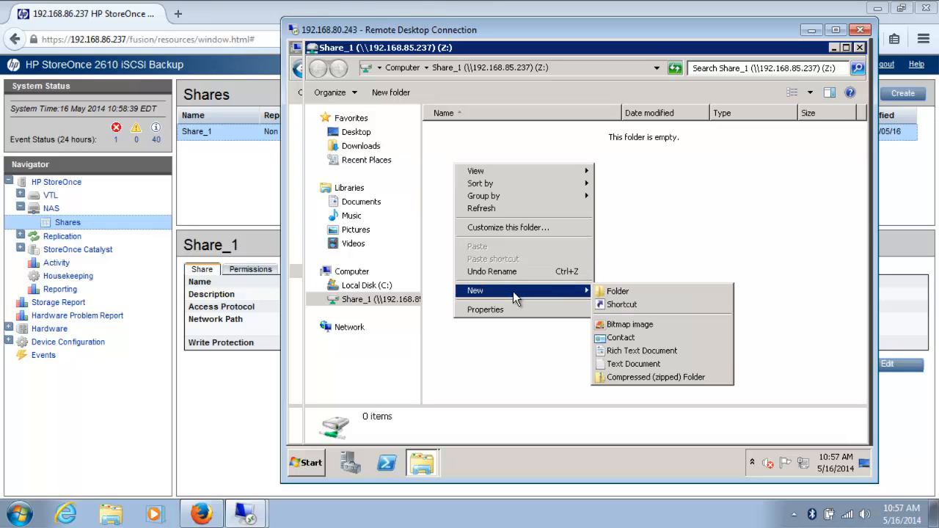
pyautogui.click(624, 364)
pyautogui.press('BackSpace')
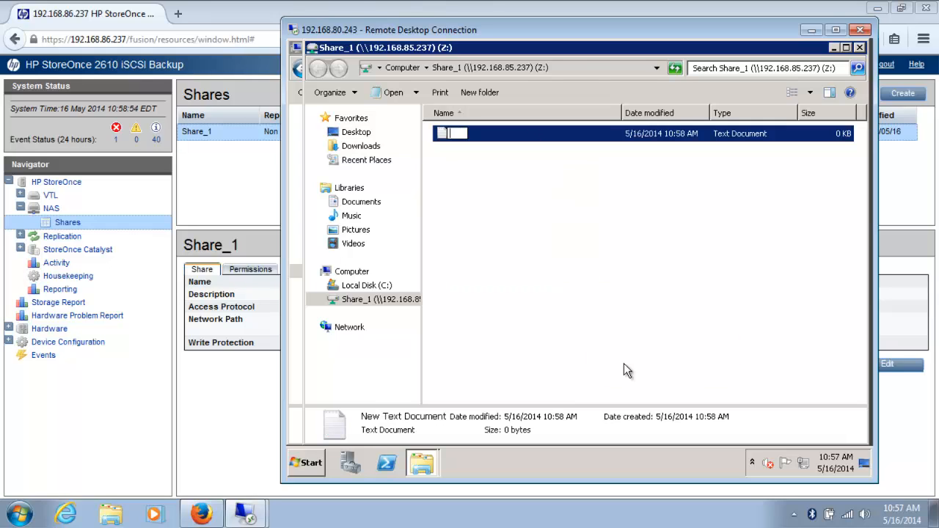
pyautogui.write('Taget for you')
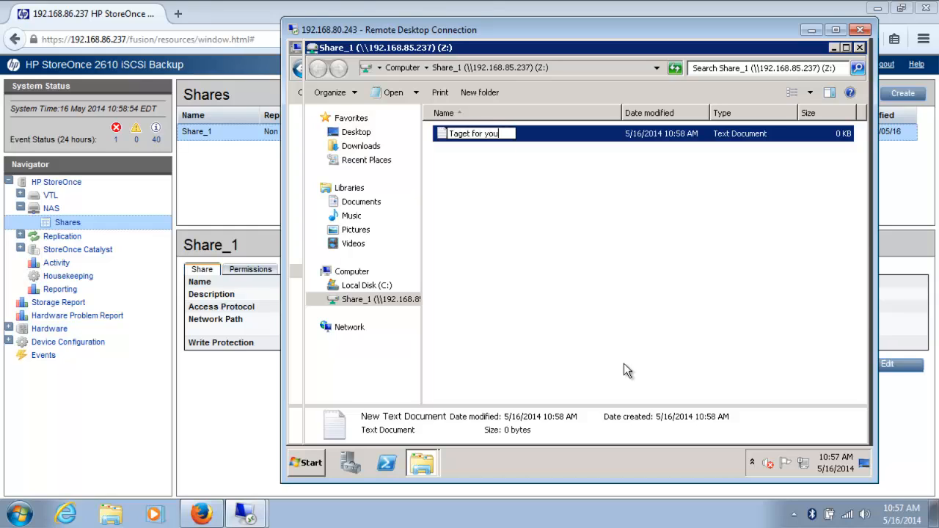
pyautogui.write('r backup software')
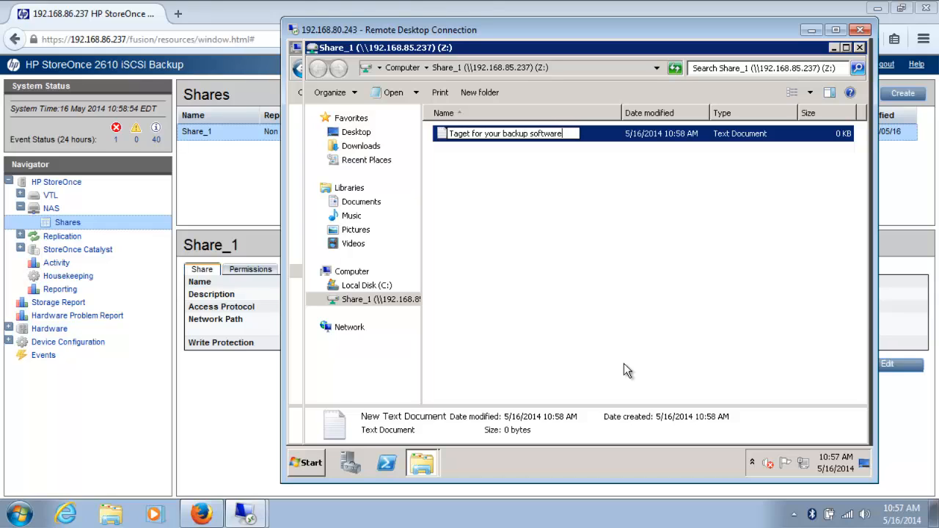
pyautogui.click(535, 266)
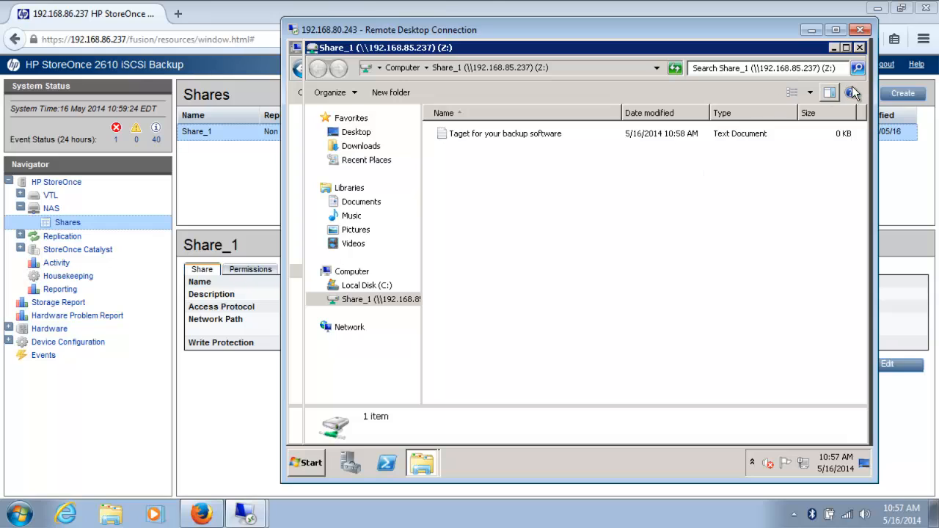
# - Close the Share_1 window and disconnect the Z: Share_1 network drive
pyautogui.click(860, 47)
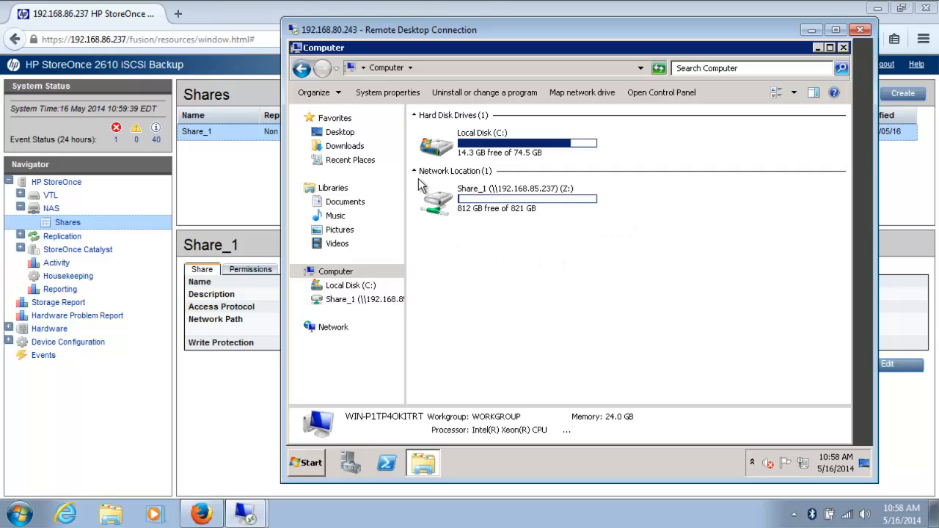
pyautogui.rightClick(442, 208)
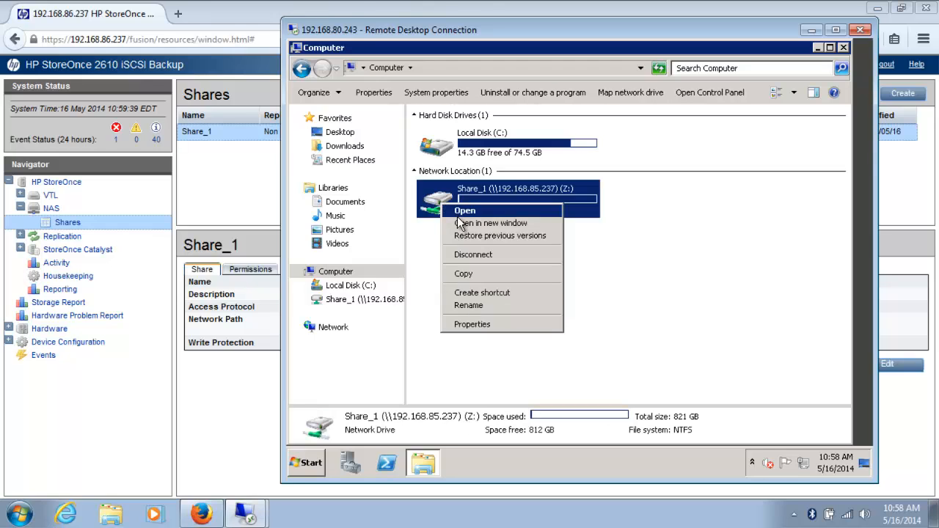
pyautogui.click(469, 254)
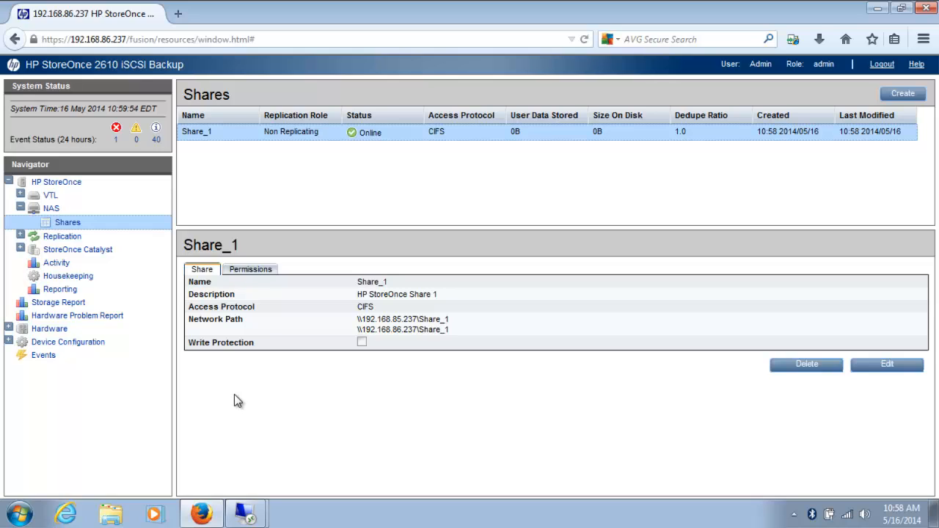
# - Set CIFS Server authentication to User on the NAS page and confirm the update
pyautogui.click(49, 210)
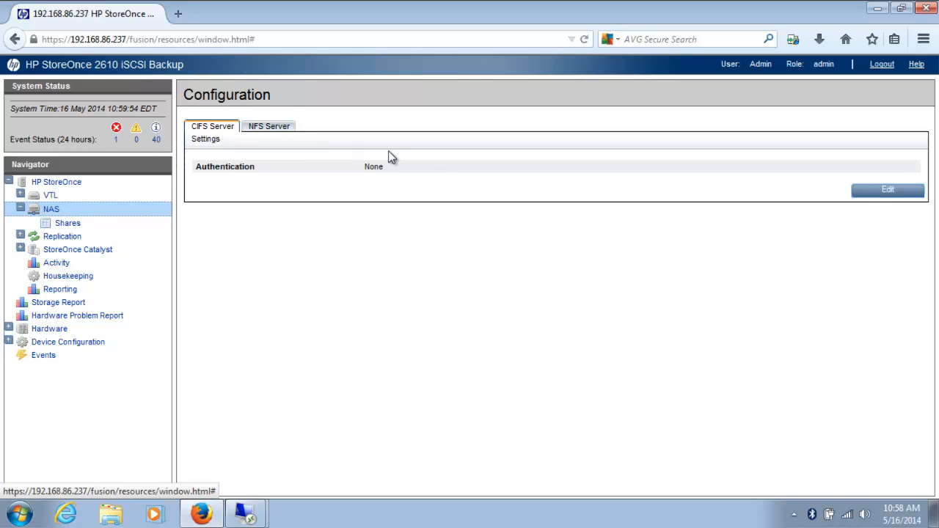
pyautogui.click(875, 194)
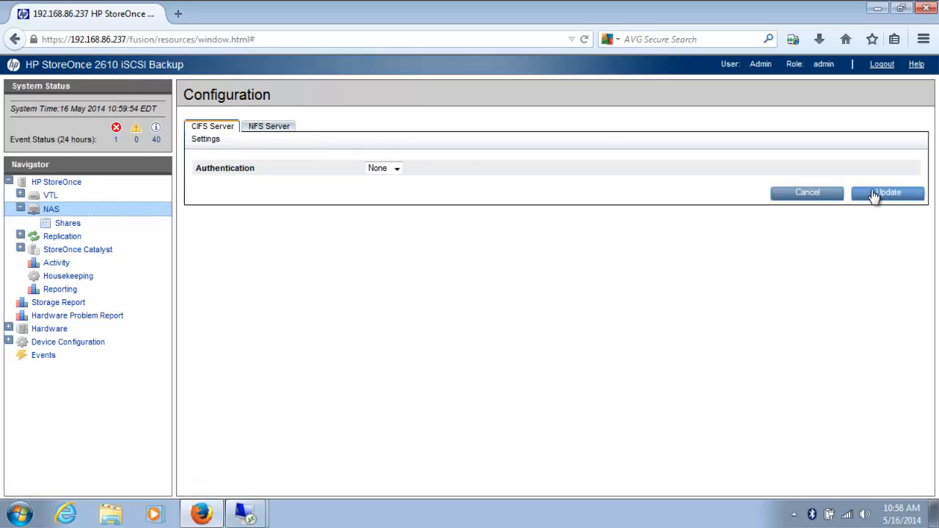
pyautogui.click(397, 170)
pyautogui.click(382, 191)
pyautogui.click(895, 195)
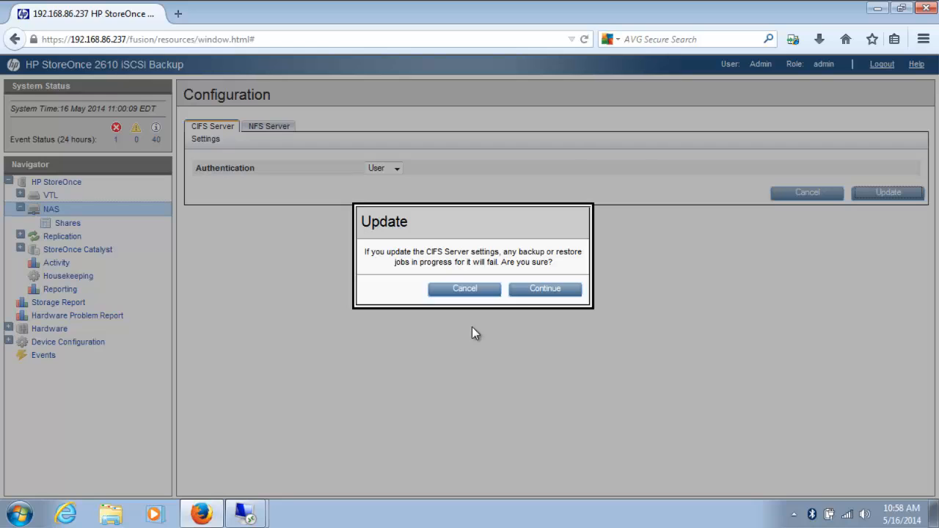
pyautogui.click(539, 292)
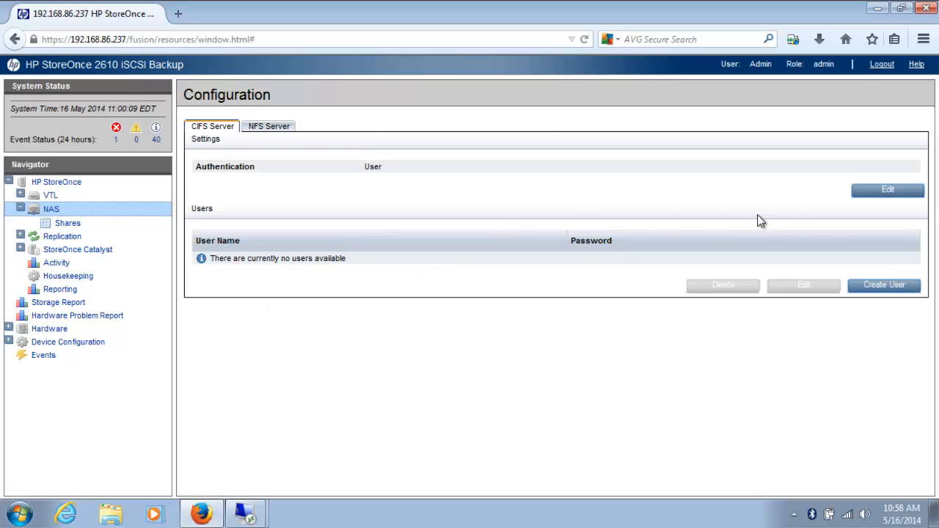
# - Create a backup-admin CIFS user with a confirmed password, then go back to Shares
pyautogui.click(884, 286)
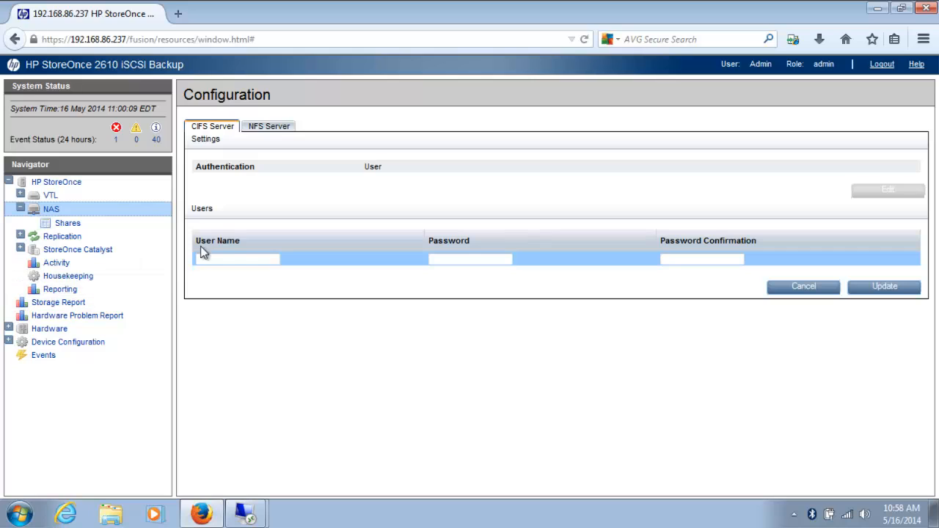
pyautogui.click(221, 257)
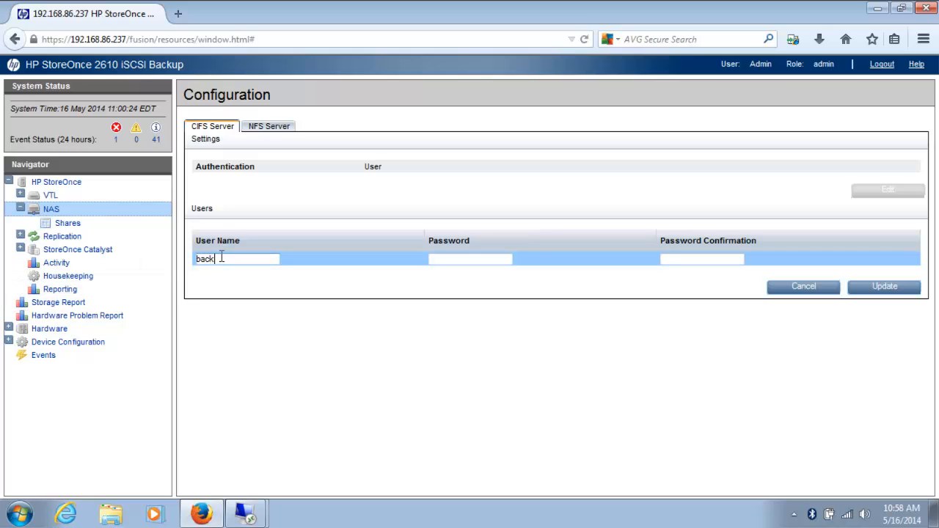
pyautogui.write('backupadmin')
pyautogui.click(463, 259)
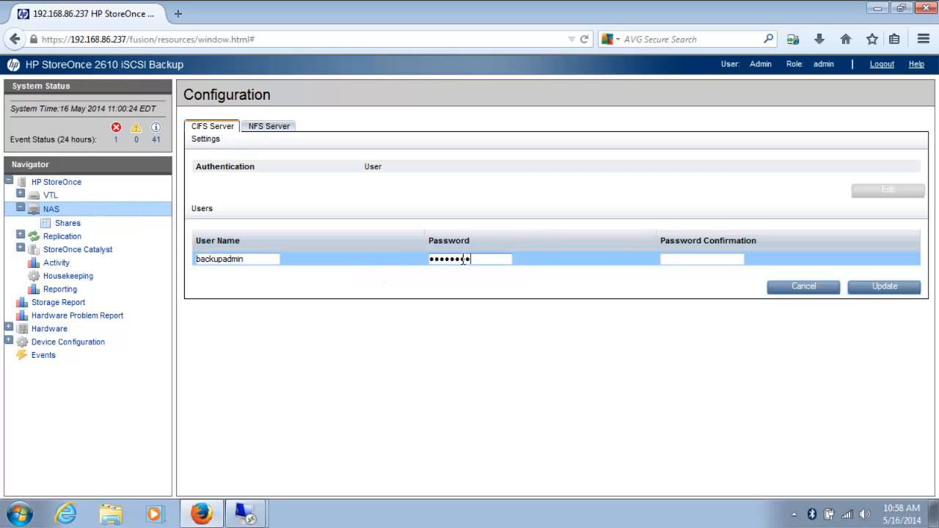
pyautogui.click(691, 259)
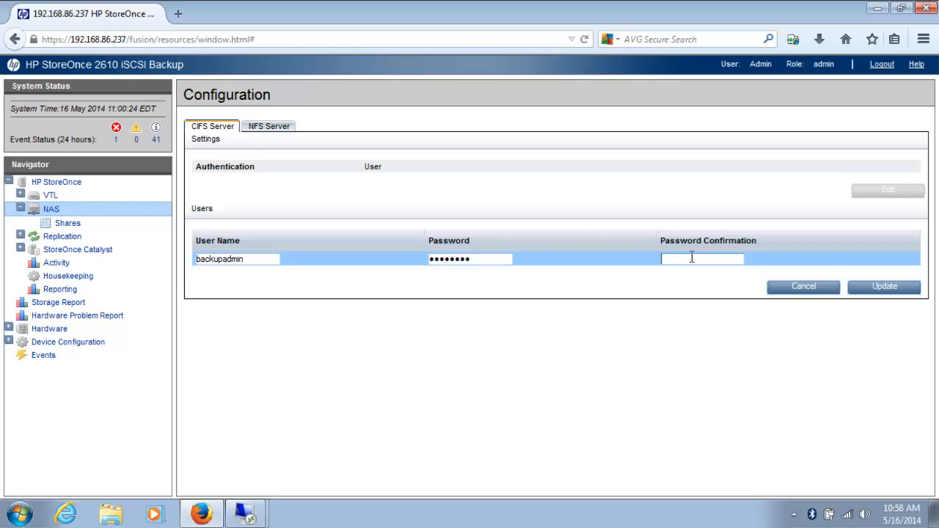
pyautogui.write('••••••')
pyautogui.click(879, 289)
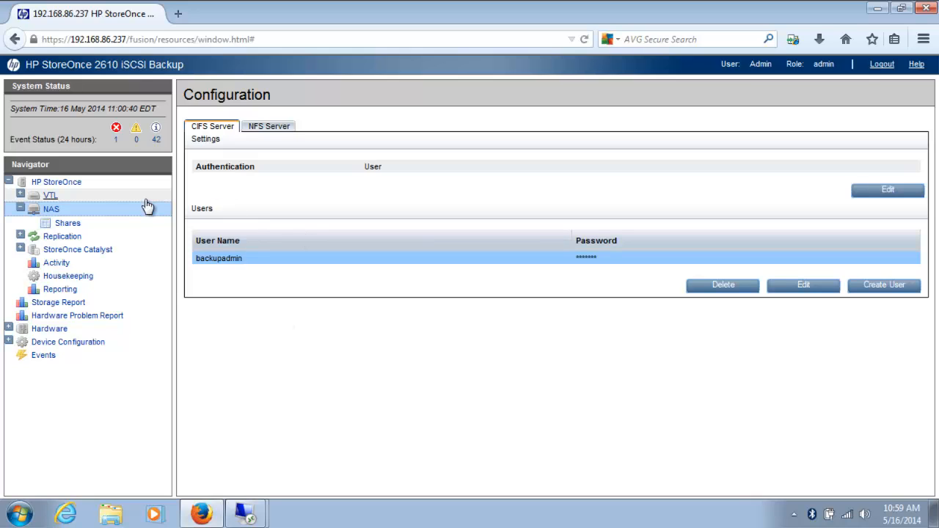
pyautogui.click(67, 224)
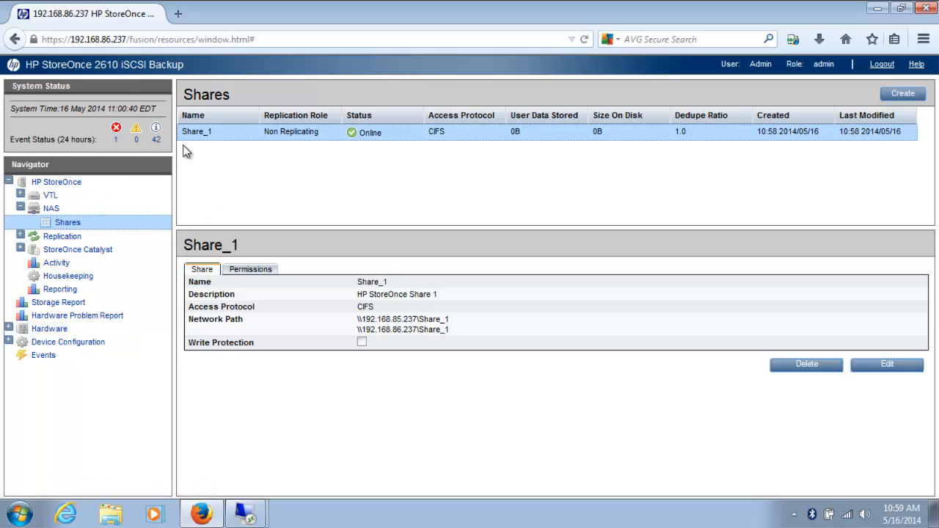
# - Change the backup admin user's Share_1 permission from No Access to Access and confirm
pyautogui.click(246, 271)
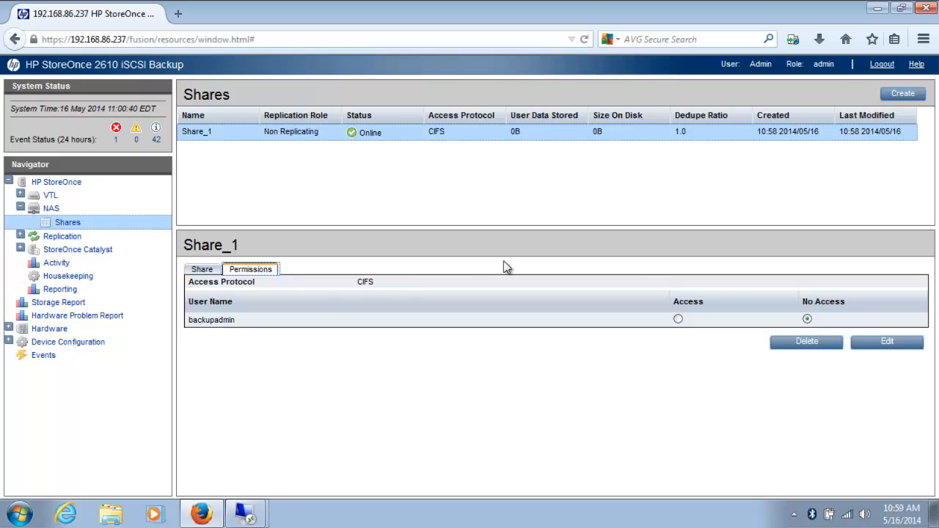
pyautogui.click(885, 342)
pyautogui.click(676, 321)
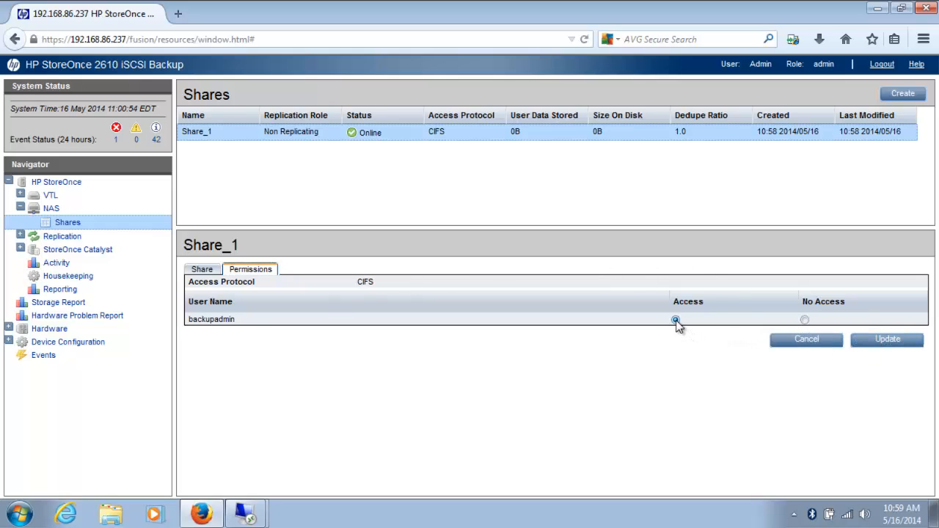
pyautogui.click(878, 342)
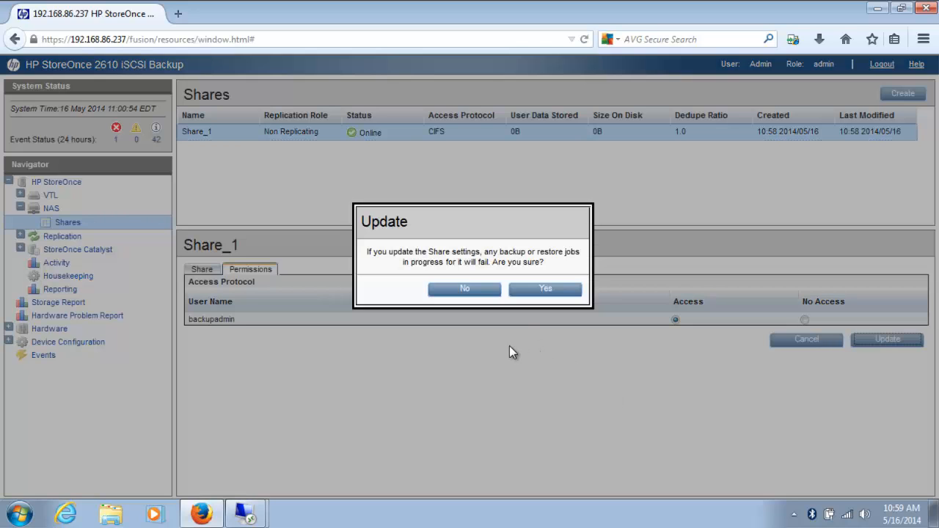
pyautogui.click(534, 292)
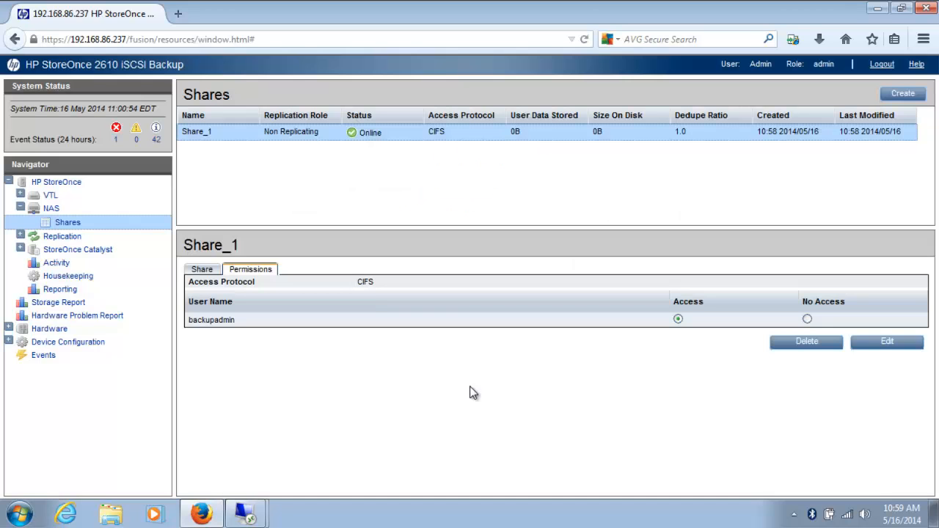
# - In the 192.168.80.243 session, map Share_1 as Z: using the backup admin user's credentials
pyautogui.click(248, 511)
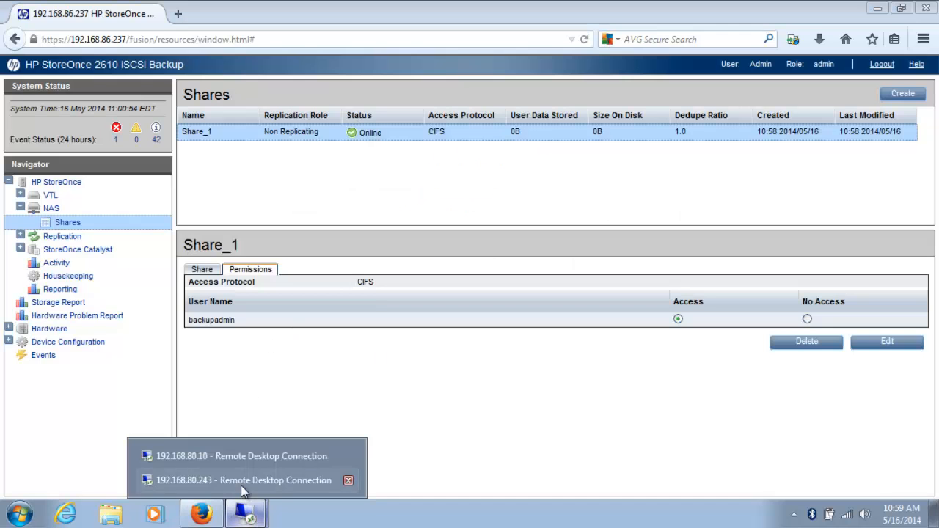
pyautogui.click(244, 482)
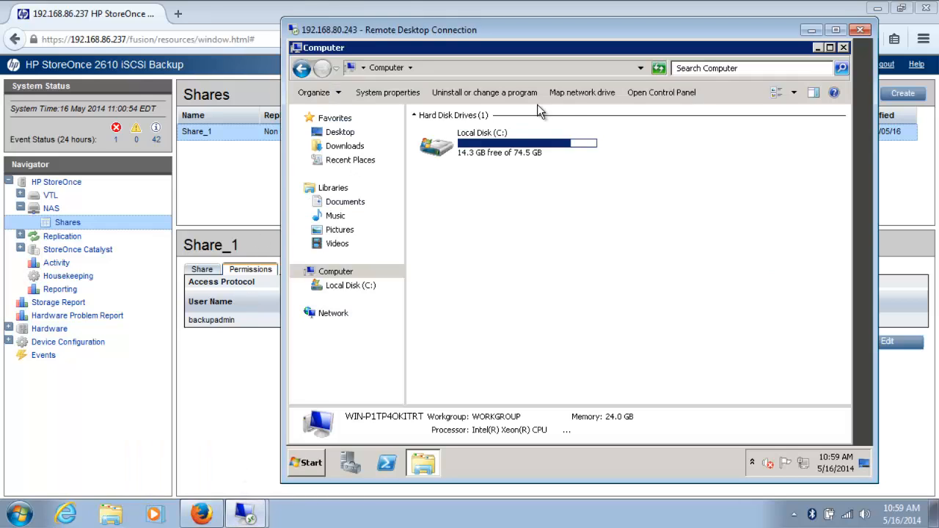
pyautogui.click(572, 94)
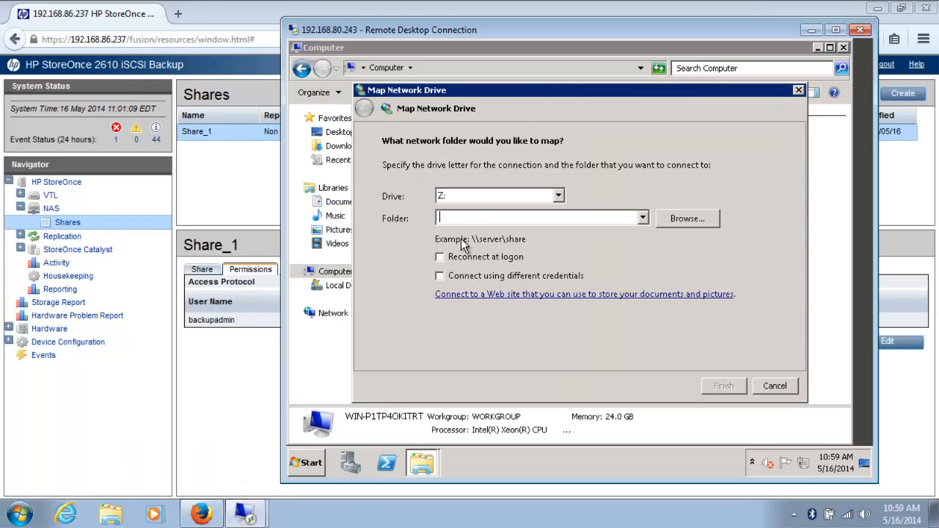
pyautogui.write('\\\\192.168.85.237\\Share_1')
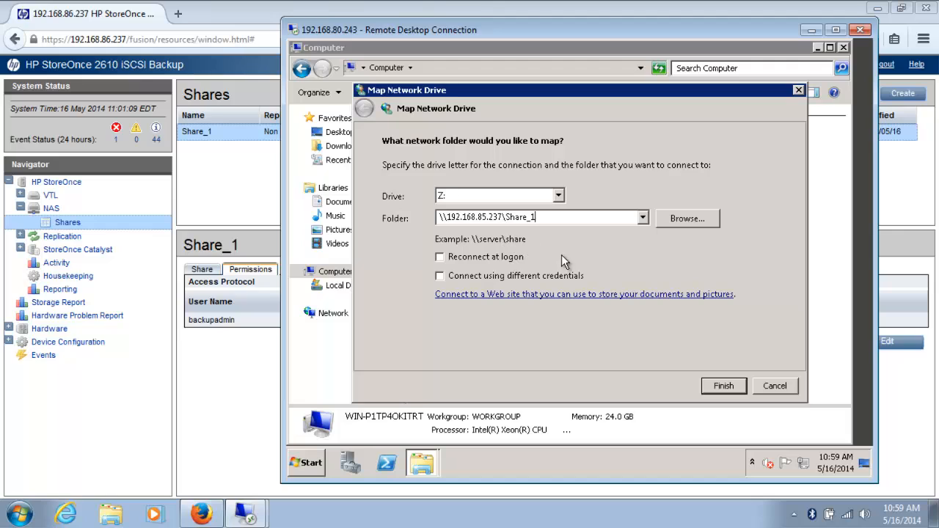
pyautogui.click(722, 386)
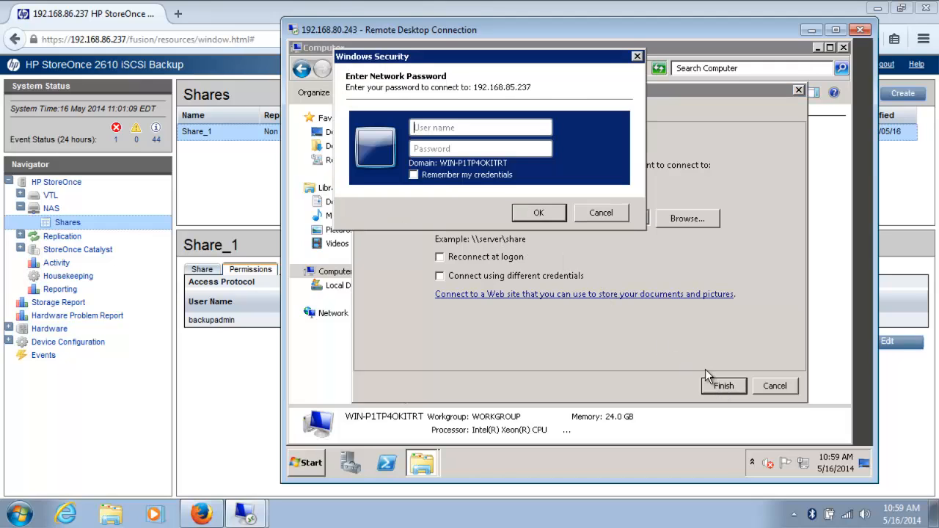
pyautogui.write('backupp••••••••')
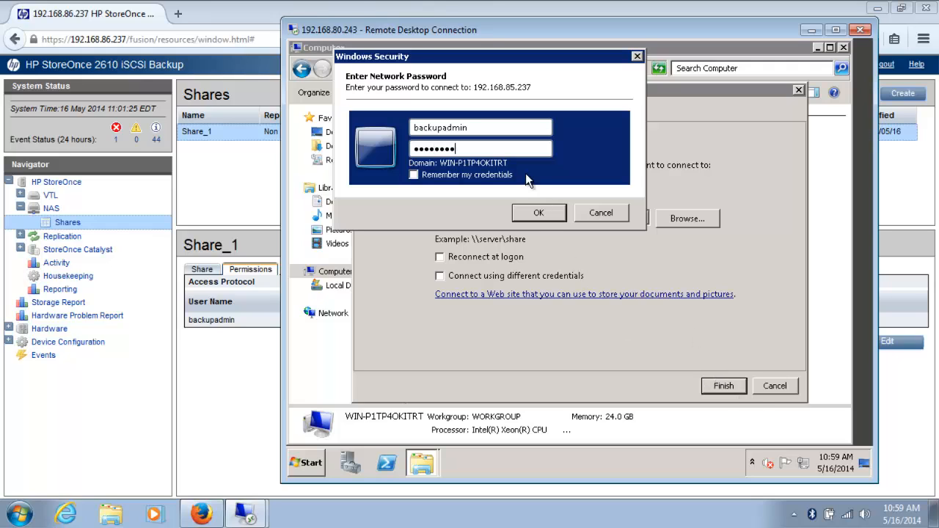
pyautogui.click(536, 212)
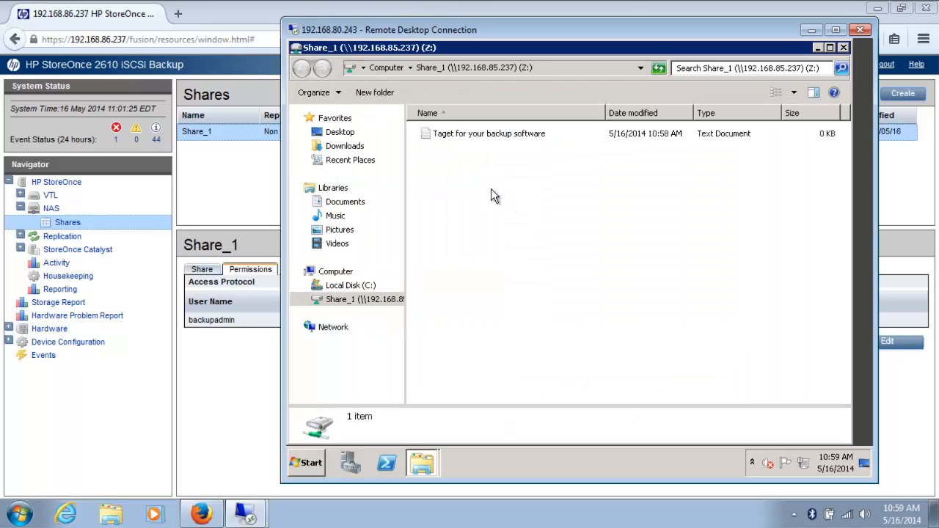
# - Create a text document named 'HPs Data Protector' in Share_1
pyautogui.rightClick(452, 170)
pyautogui.moveTo(488, 300)
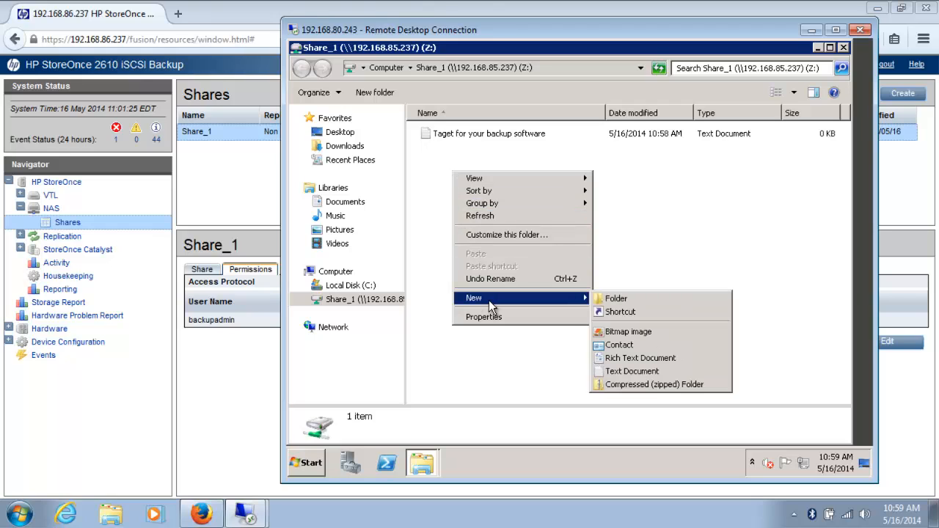
pyautogui.click(626, 373)
pyautogui.write('HPs')
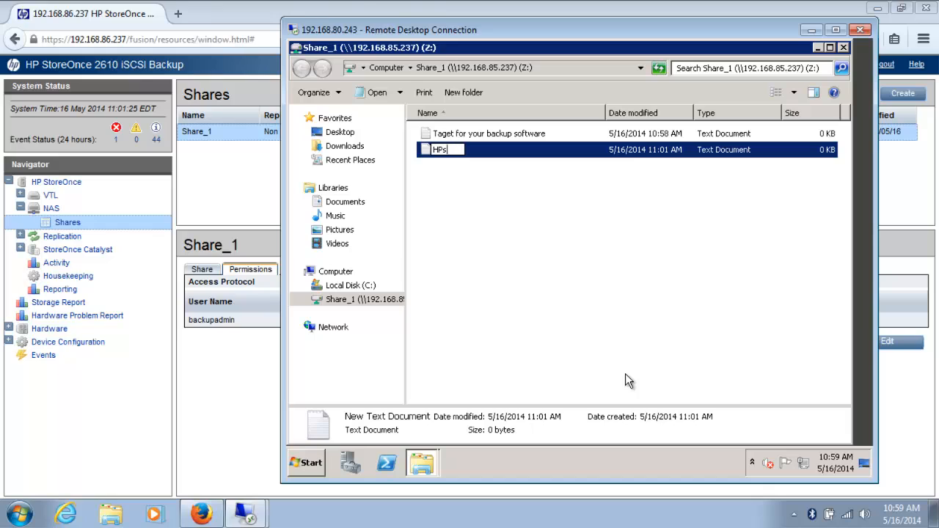
pyautogui.write(' Datarotect')
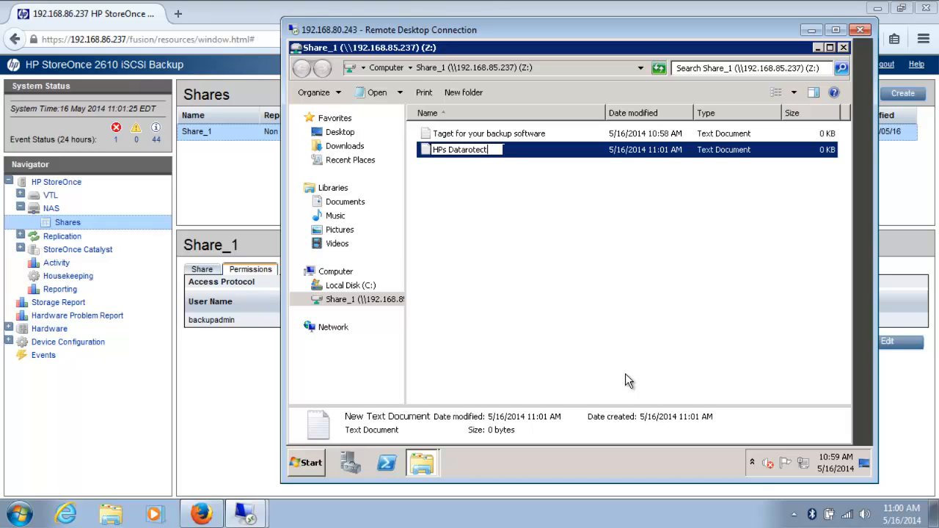
pyautogui.write('or')
pyautogui.press('BackSpace')
pyautogui.press('BackSpace')
pyautogui.press('BackSpace')
pyautogui.press('BackSpace')
pyautogui.press('BackSpace')
pyautogui.press('BackSpace')
pyautogui.press('BackSpace')
pyautogui.press('BackSpace')
pyautogui.write('Protector')
pyautogui.click(471, 211)
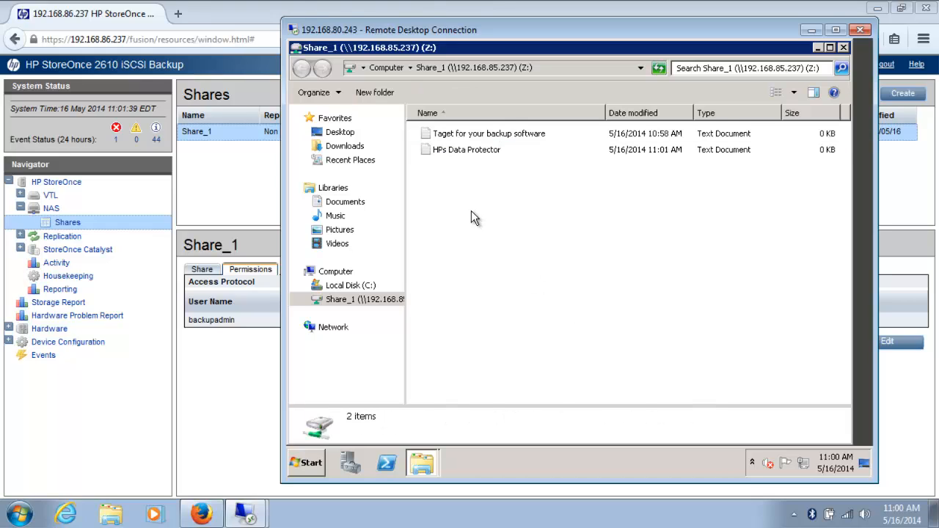
# - Disconnect the Share_1 network drive from the Computer view
pyautogui.click(335, 272)
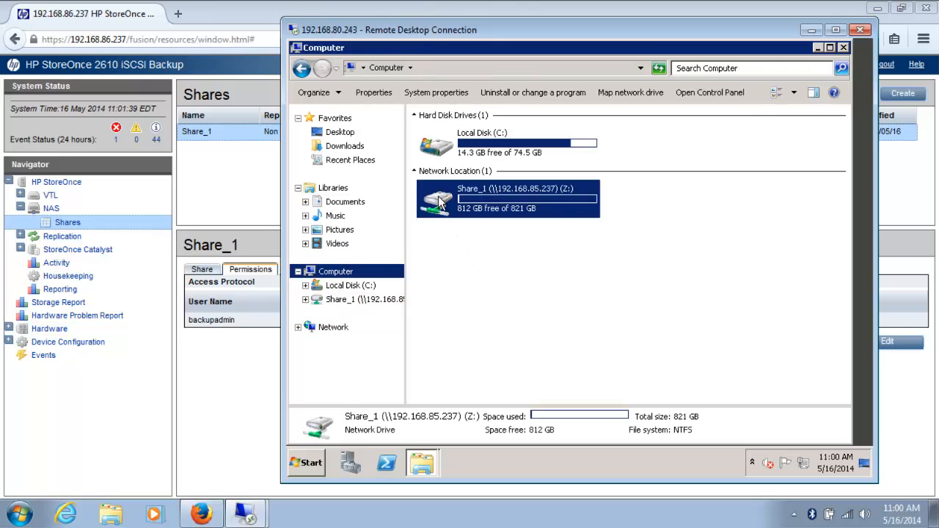
pyautogui.rightClick(440, 200)
pyautogui.click(469, 253)
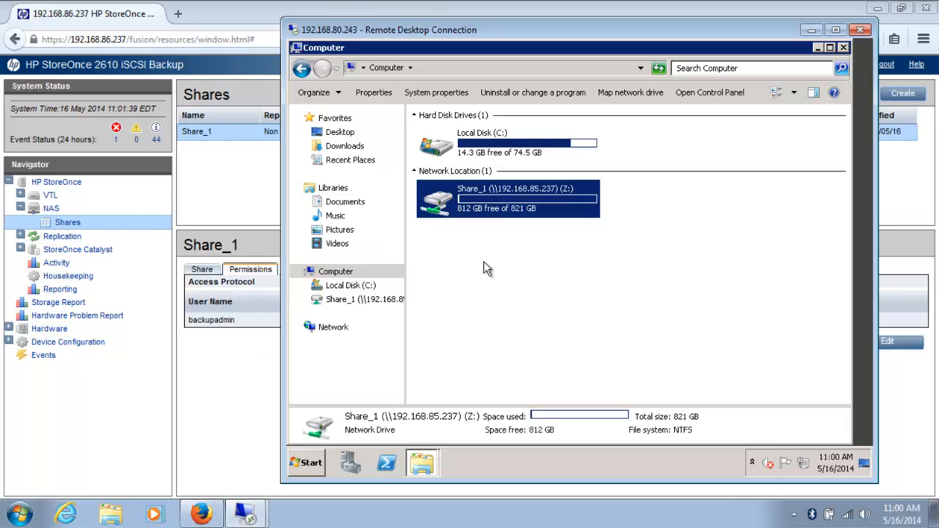
# - Set backupadmin to No Access on Share_1, confirm the update, and go to the NAS page
pyautogui.click(249, 366)
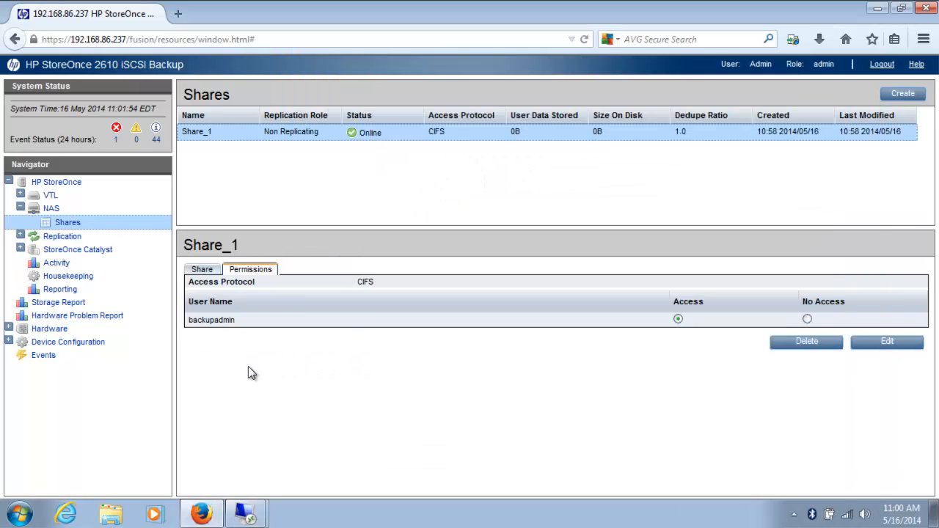
pyautogui.click(887, 343)
pyautogui.click(807, 319)
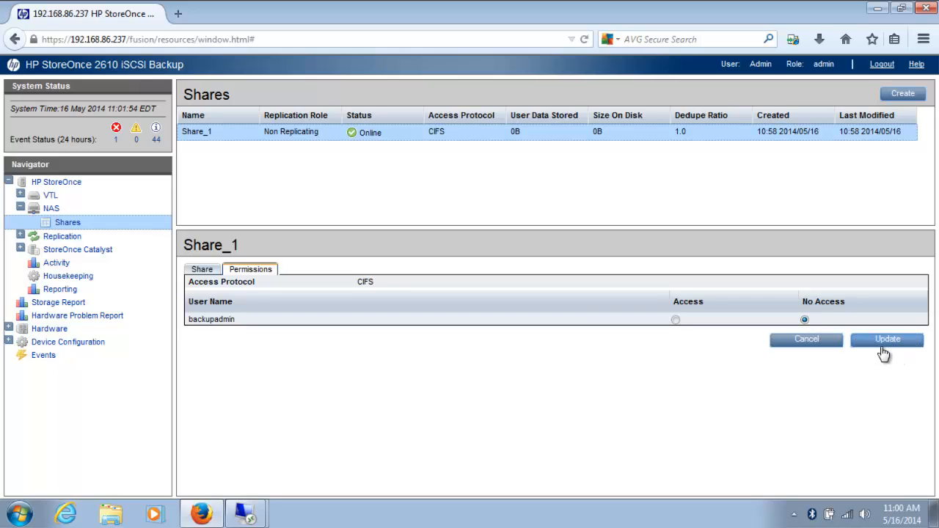
pyautogui.click(880, 341)
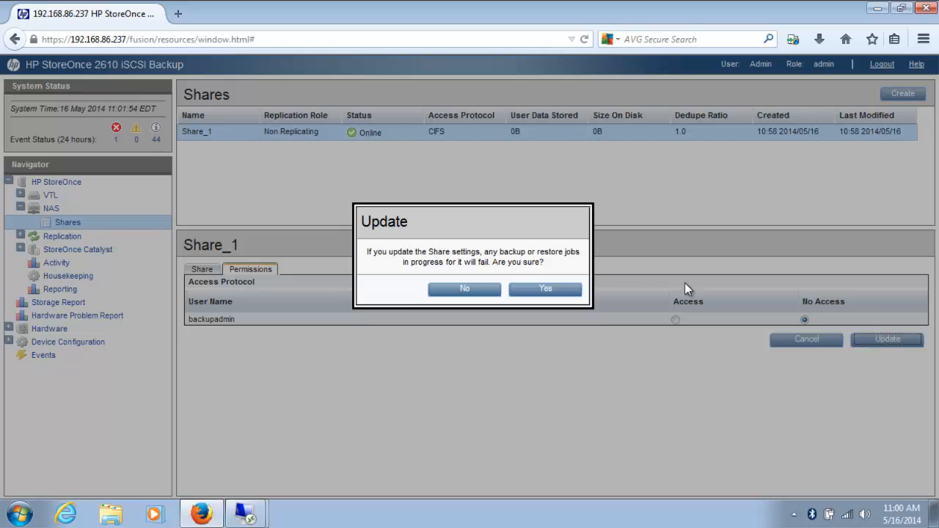
pyautogui.click(546, 290)
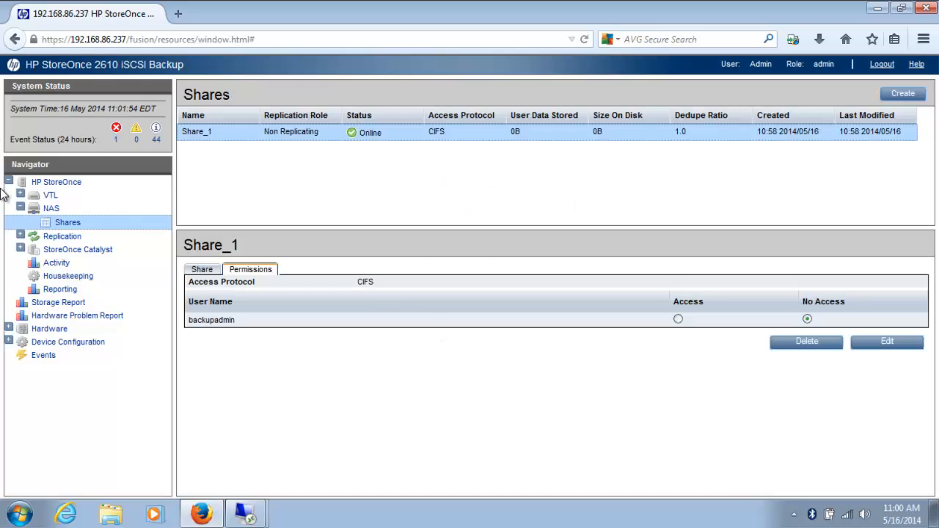
pyautogui.click(50, 208)
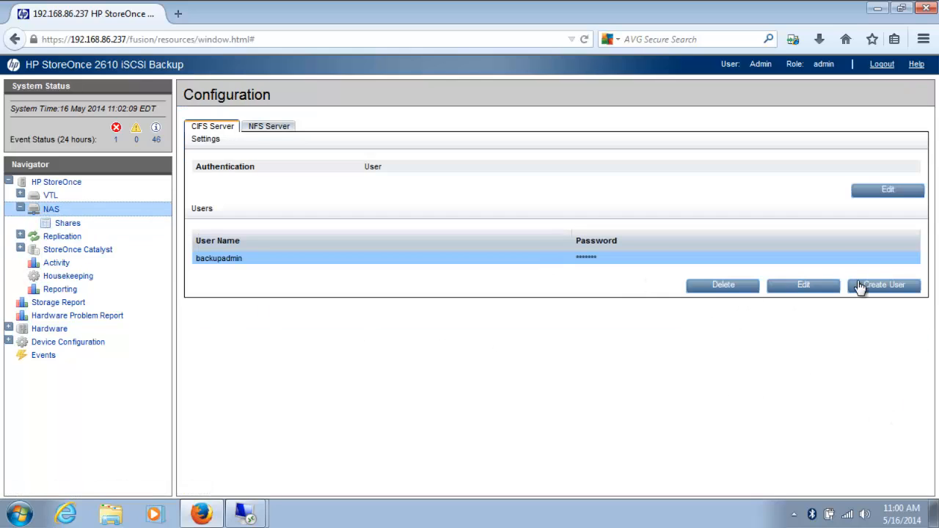
# - Delete the backupadmin CIFS user and set CIFS authentication to AD with domain hpeast.sc
pyautogui.click(704, 293)
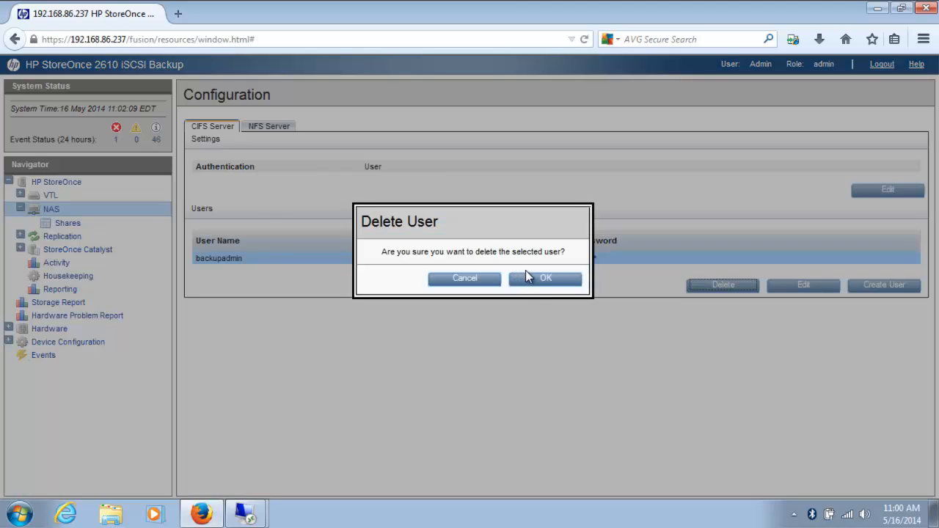
pyautogui.click(527, 276)
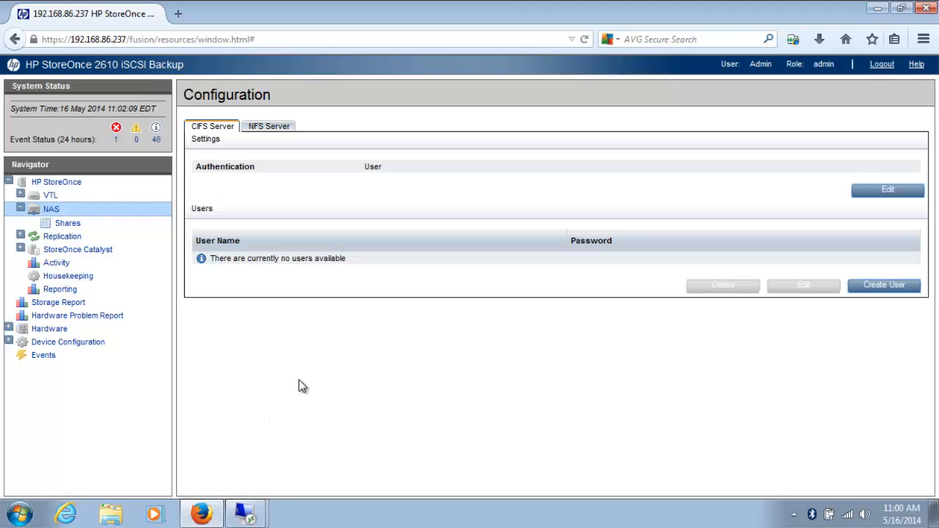
pyautogui.click(903, 191)
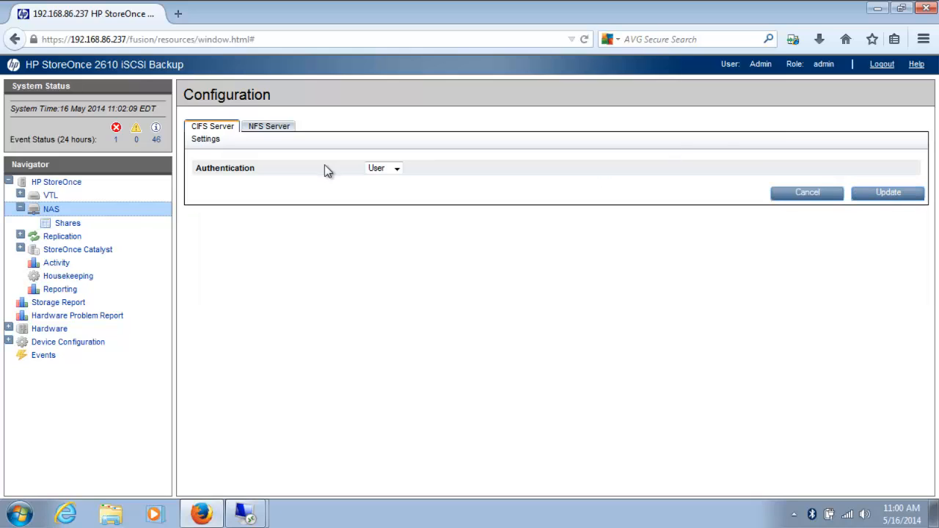
pyautogui.click(397, 169)
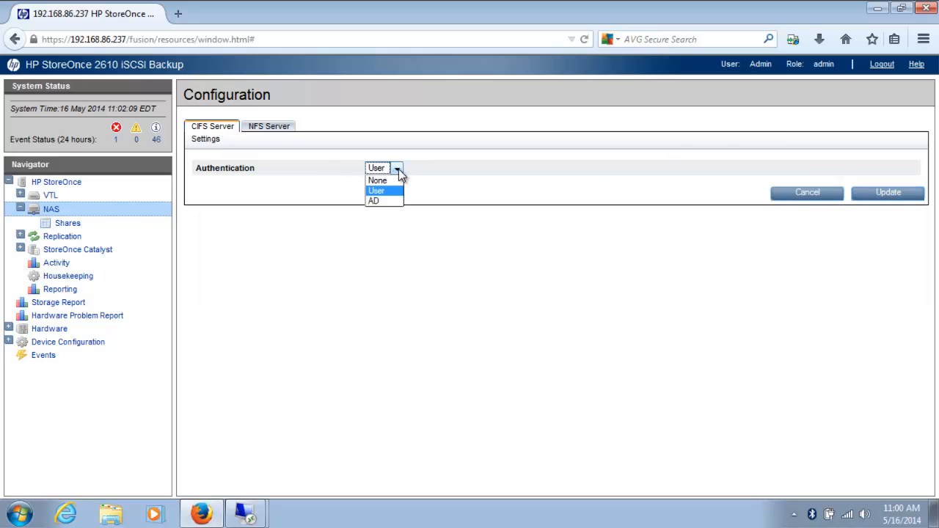
pyautogui.click(374, 200)
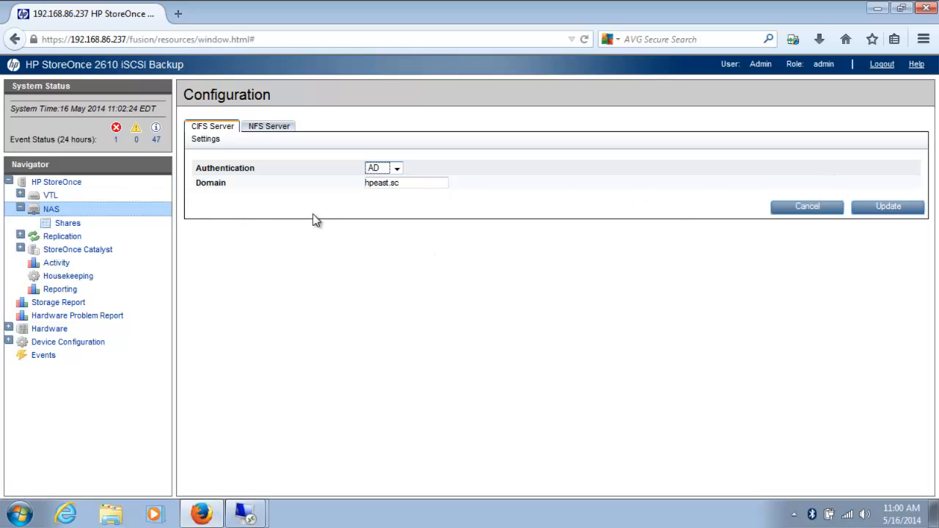
pyautogui.click(869, 211)
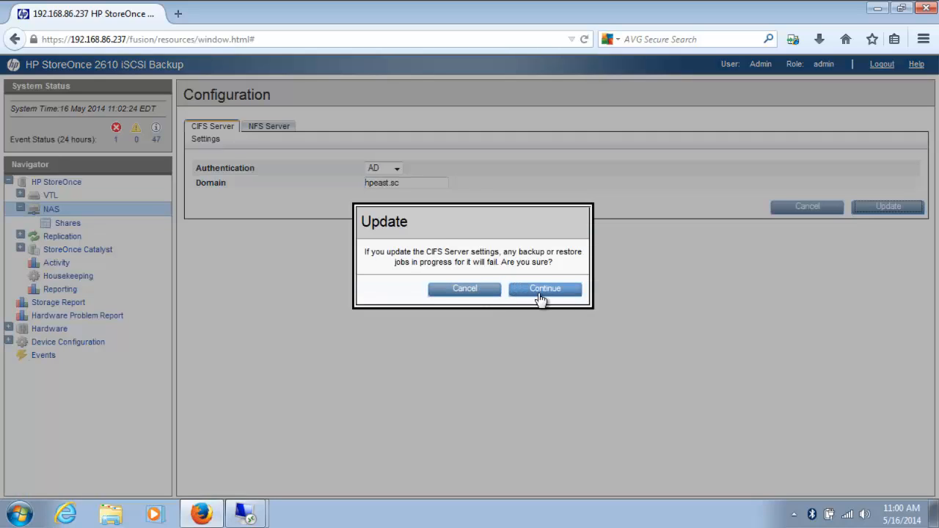
# - Register the StoreOnce with the hpeast.sc Active Directory using the domain administrator's credentials
pyautogui.click(539, 293)
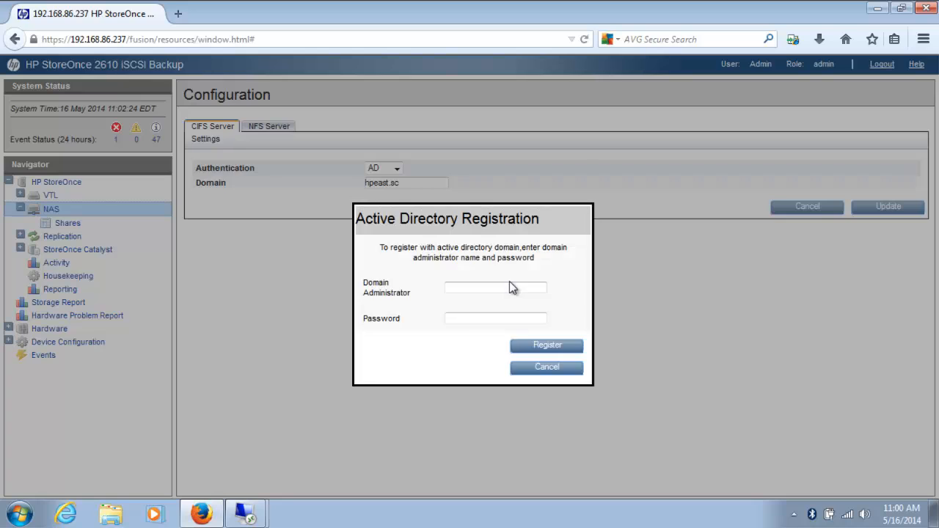
pyautogui.click(491, 287)
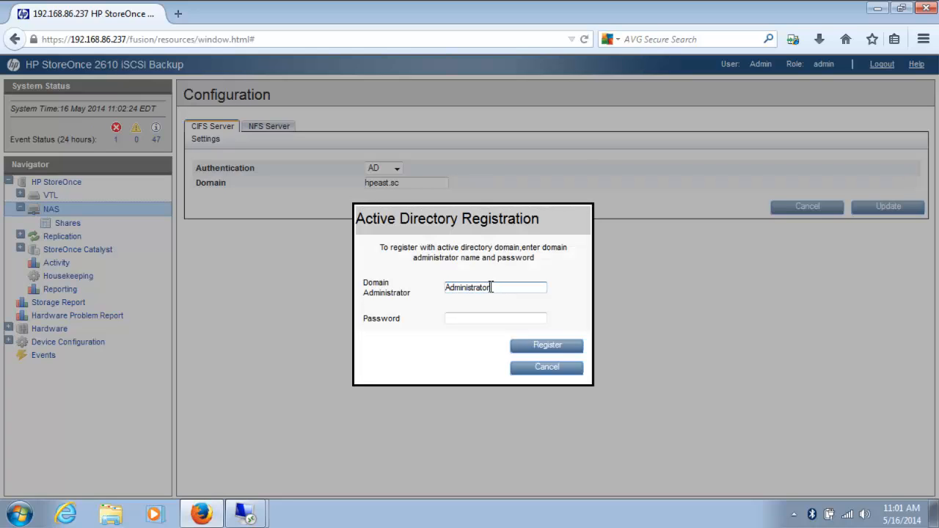
pyautogui.press('Tab')
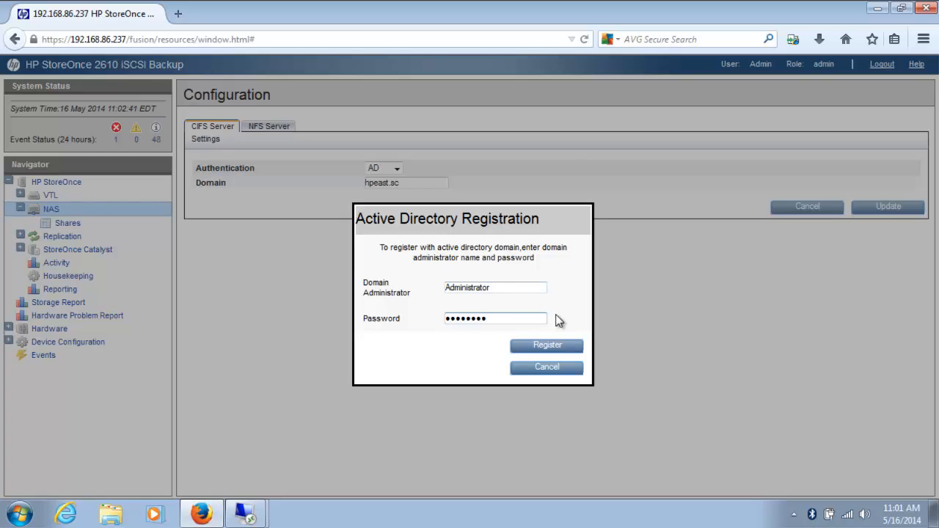
pyautogui.click(555, 349)
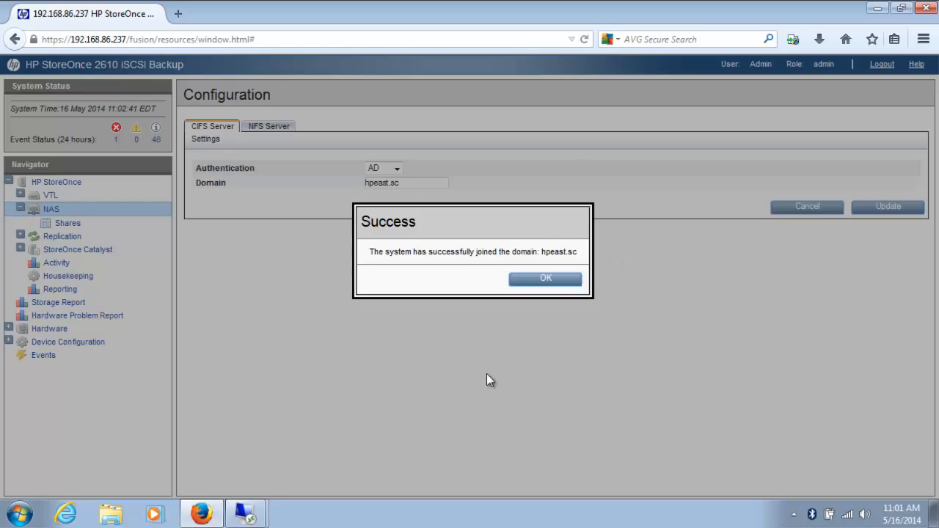
pyautogui.click(544, 279)
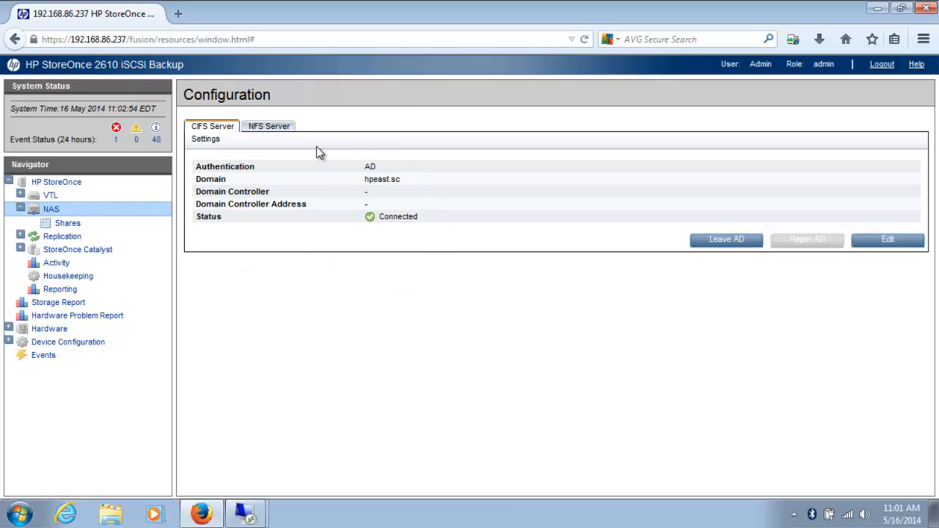
# - Reload the NAS page via VTL so domain controller W2K8AD.HPEast.sc (192.168.80.10) appears
pyautogui.click(49, 205)
pyautogui.click(48, 200)
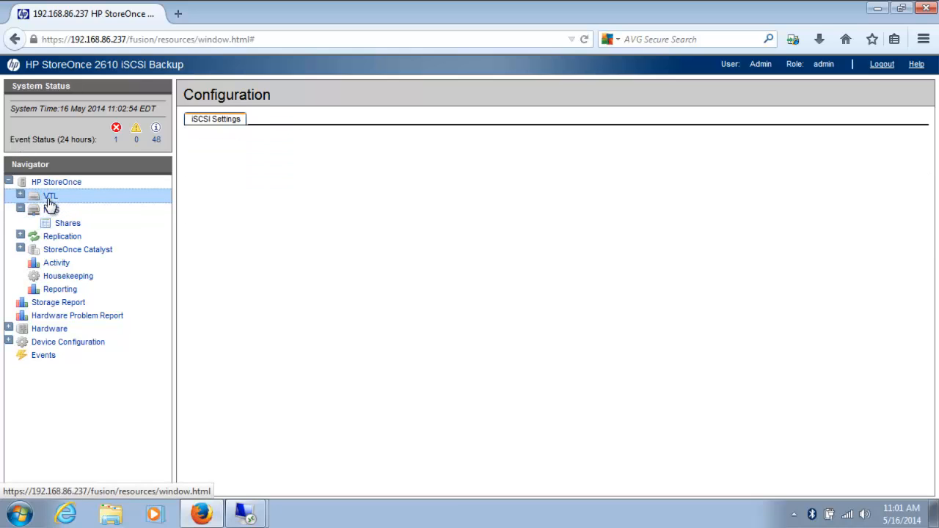
pyautogui.click(48, 210)
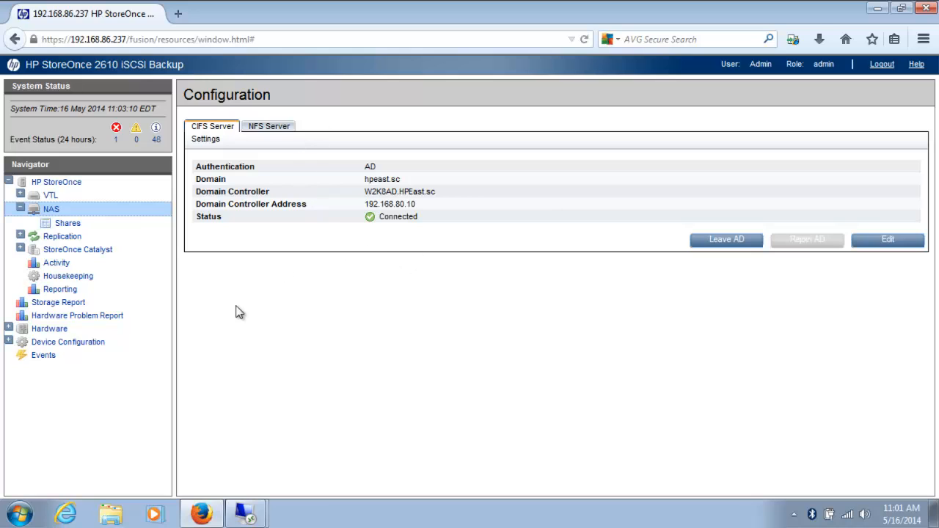
pyautogui.click(247, 515)
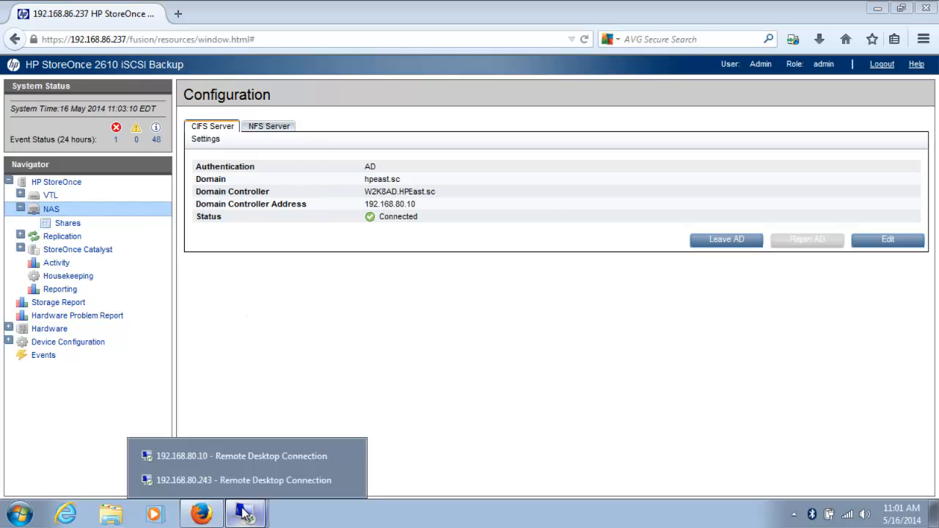
# - On the 192.168.80.10 server, open Active Directory Users and Computers to view HPEast.sc's Computers
pyautogui.click(222, 457)
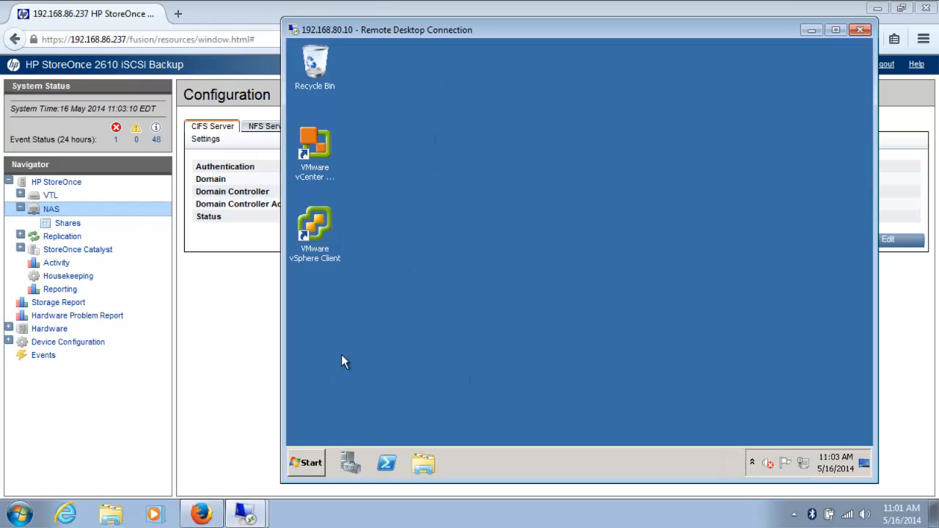
pyautogui.click(311, 464)
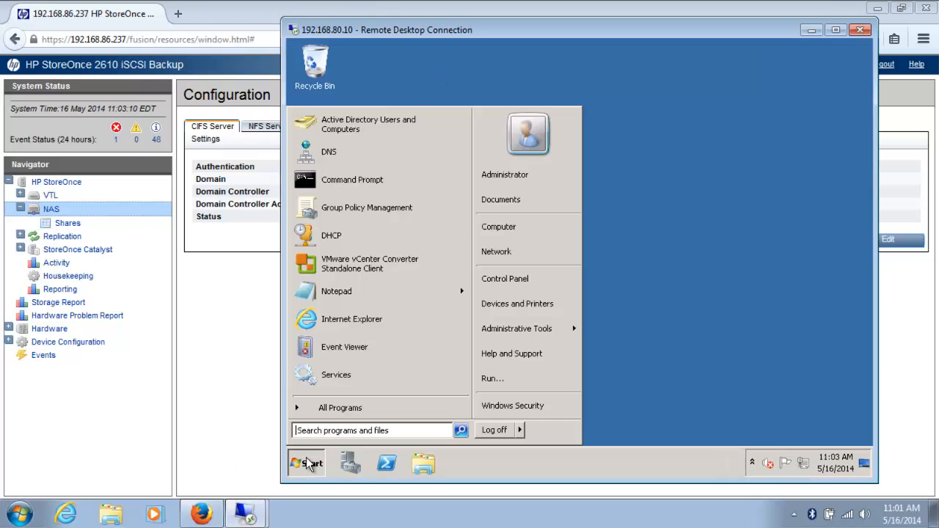
pyautogui.click(341, 131)
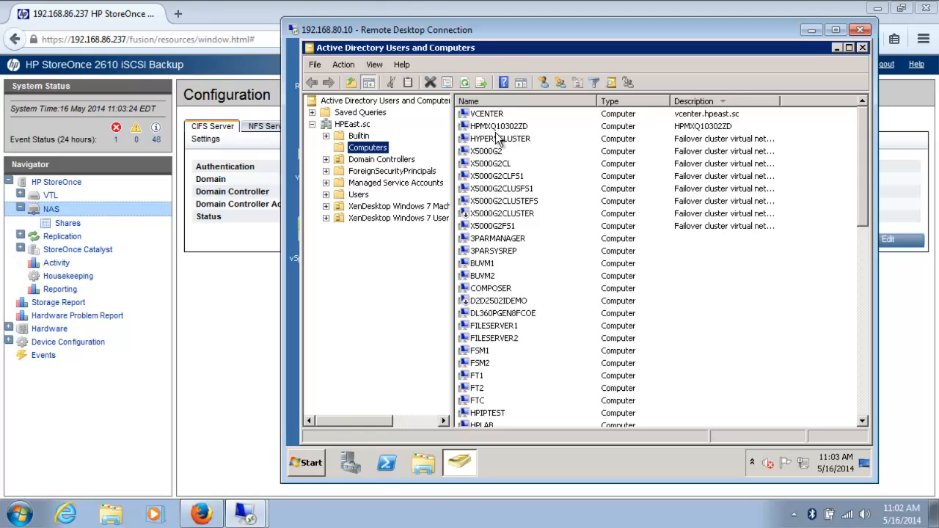
pyautogui.click(114, 27)
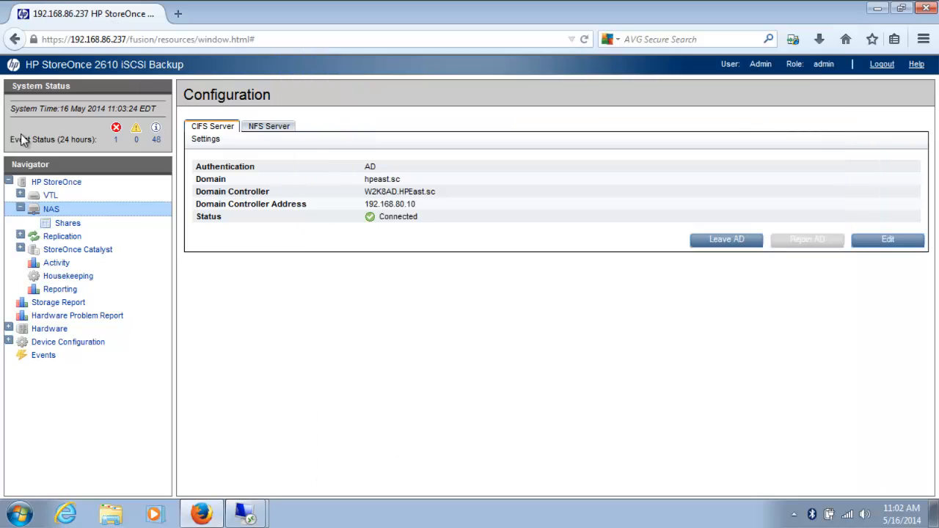
# - Check the StoreOnce Status page, then return to the 192.168.80.10 remote session
pyautogui.click(58, 185)
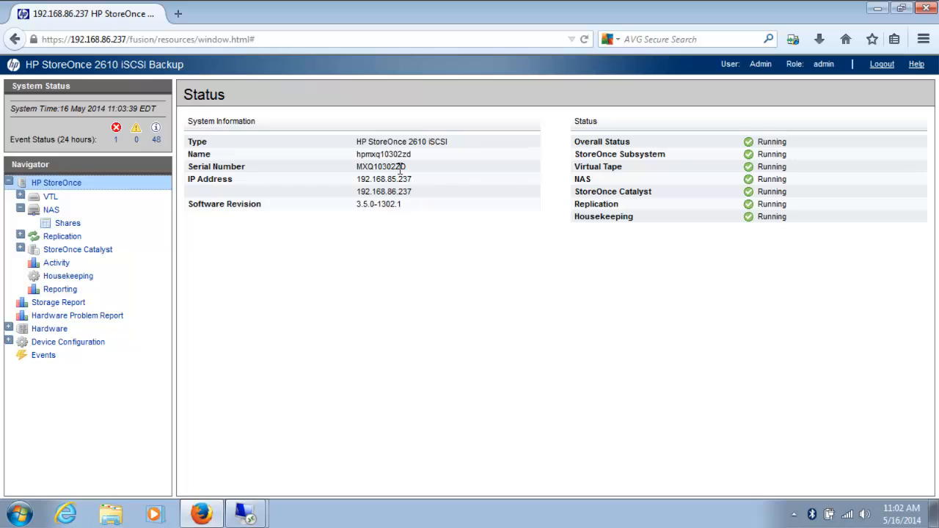
pyautogui.click(244, 513)
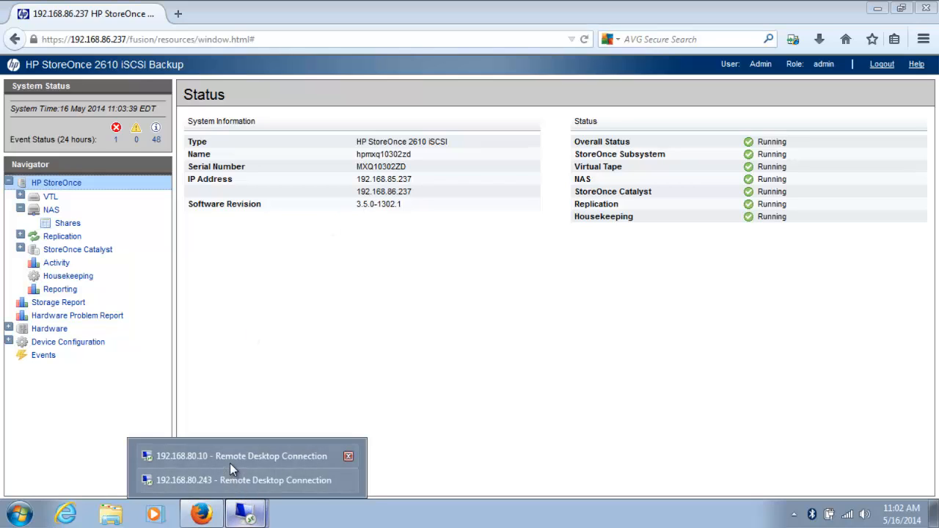
pyautogui.click(230, 460)
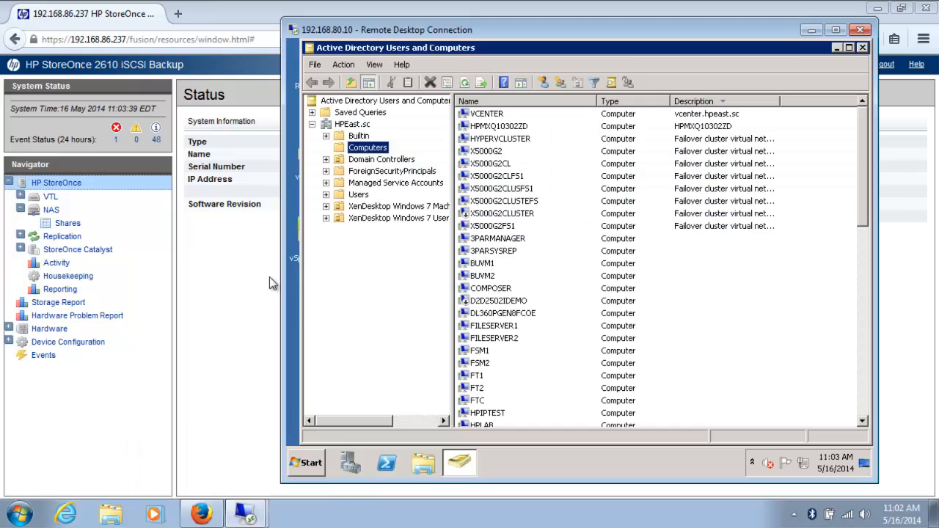
# - Launch mmc from the remote session's Start menu search
pyautogui.click(315, 468)
pyautogui.click(325, 431)
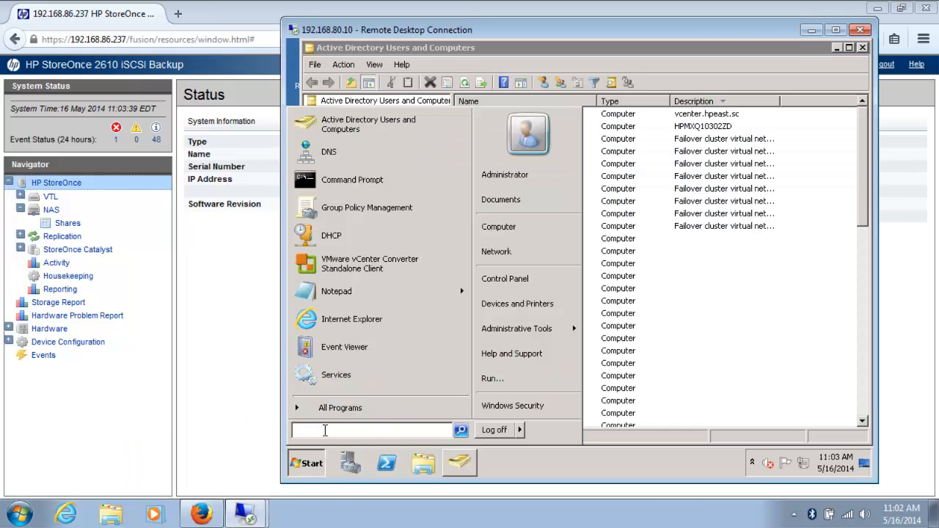
pyautogui.write('mmc')
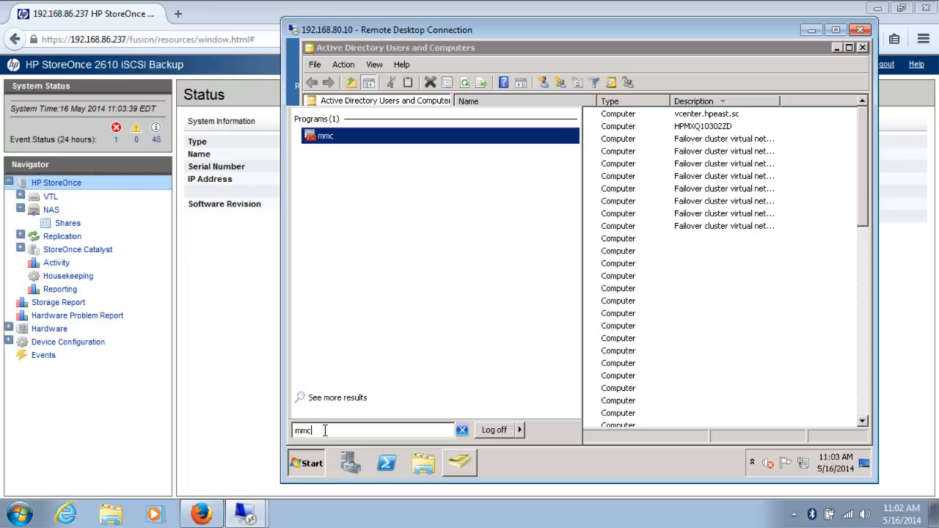
pyautogui.press('Return')
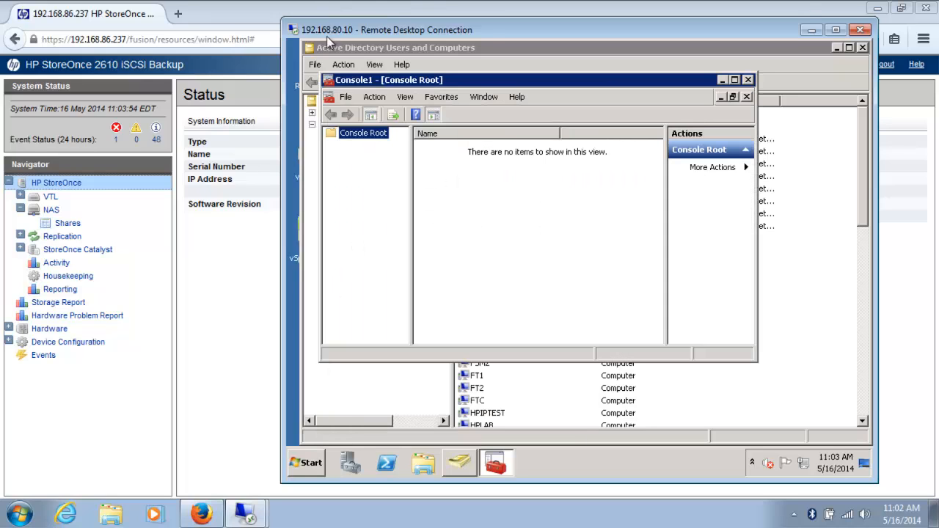
# - Add a Shared Folders snap-in targeting another computer, 192.168.86.237
pyautogui.click(345, 98)
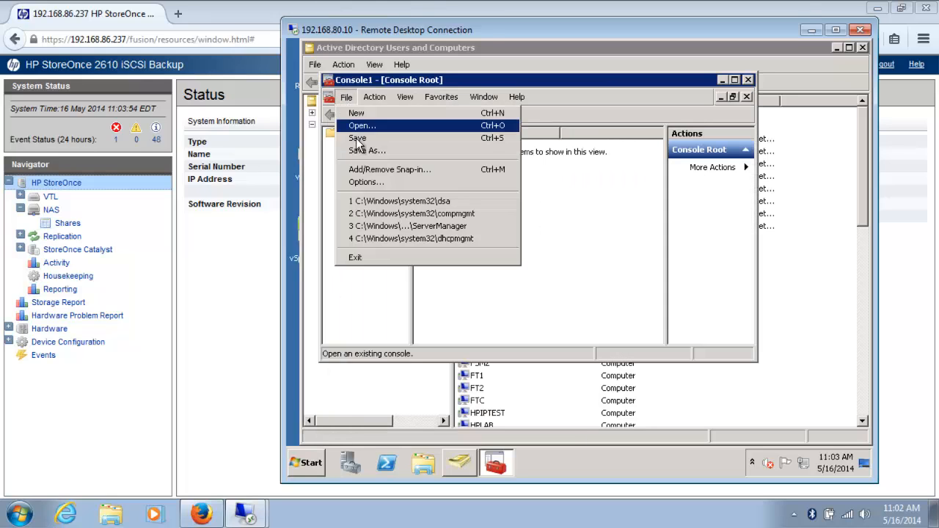
pyautogui.click(361, 175)
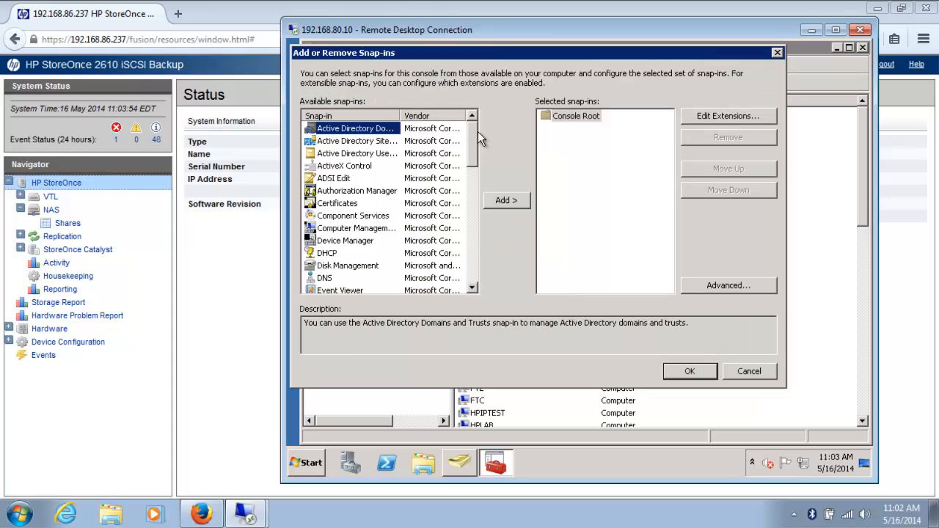
pyautogui.moveTo(473, 132); pyautogui.dragTo(469, 261)
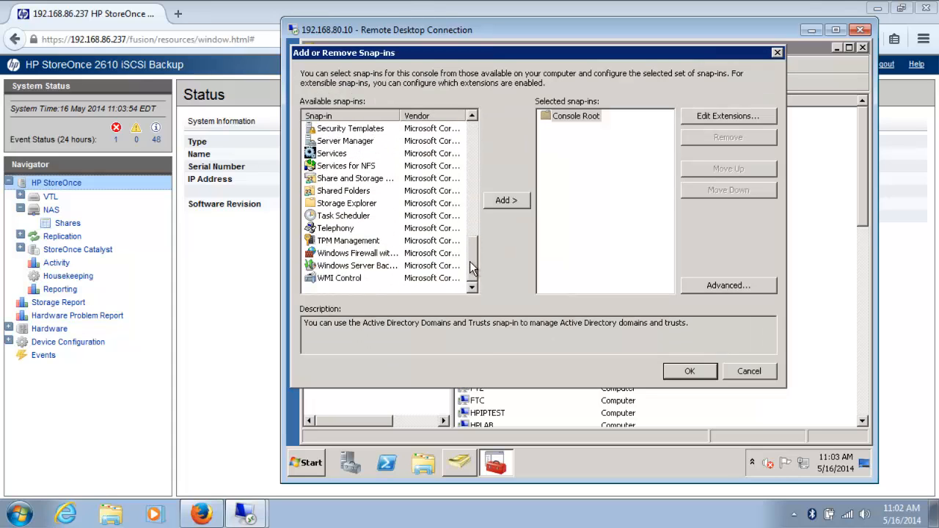
pyautogui.click(327, 192)
pyautogui.click(499, 200)
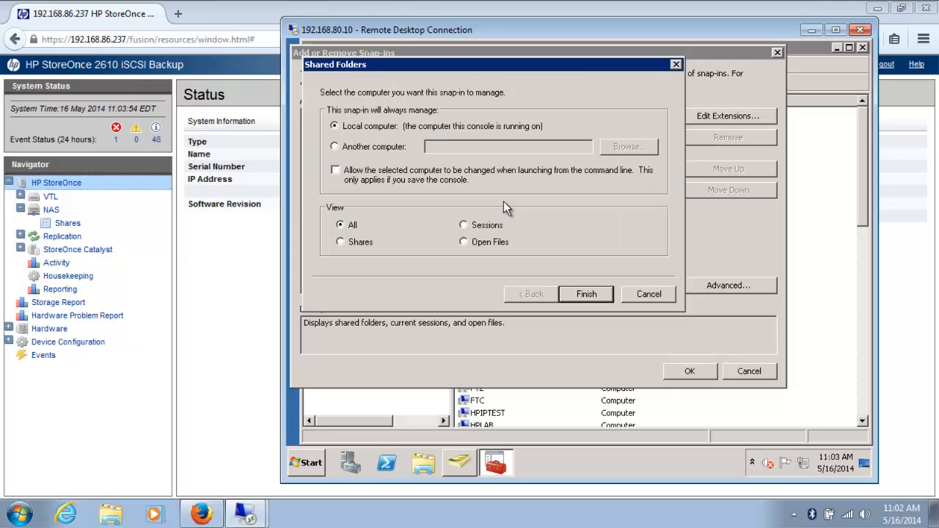
pyautogui.click(334, 146)
pyautogui.click(443, 147)
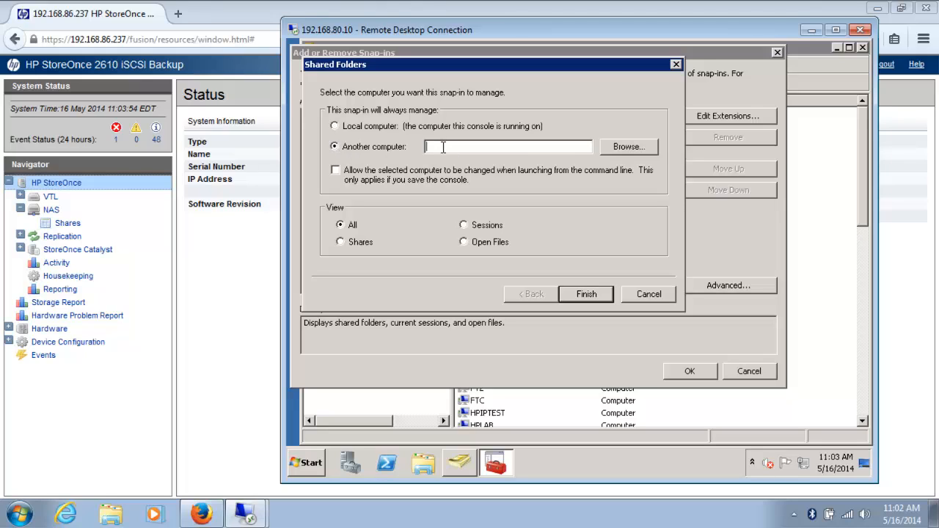
pyautogui.write('192.168.86.237')
pyautogui.click(582, 294)
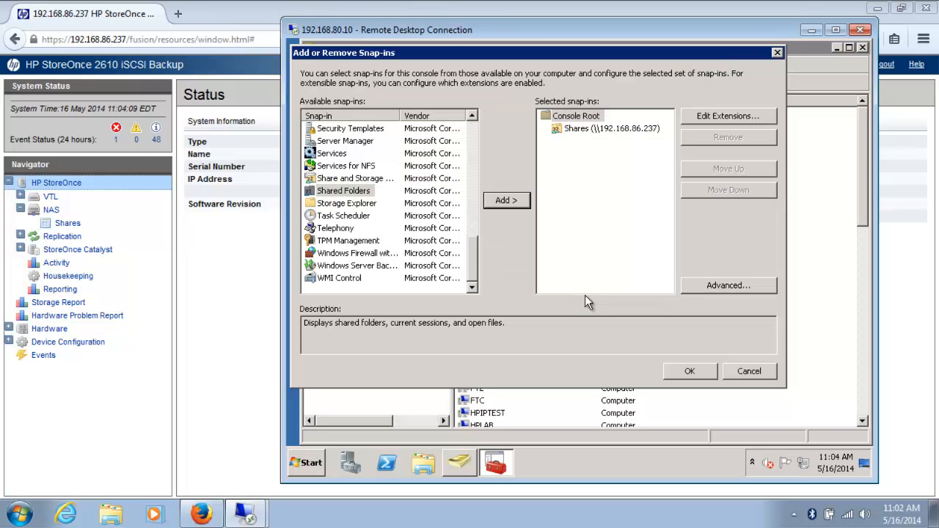
pyautogui.click(686, 372)
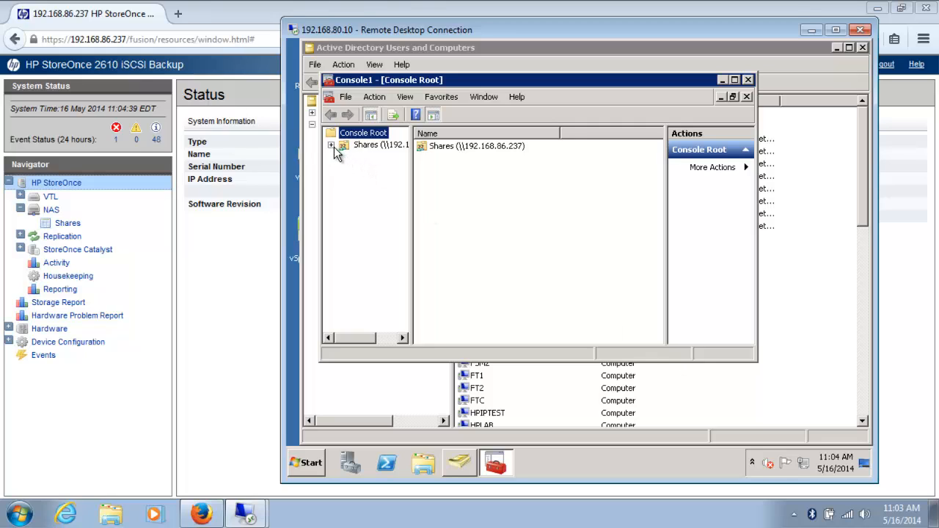
# - Open the share permissions of Share_1 on \\192.168.86.237
pyautogui.click(455, 146)
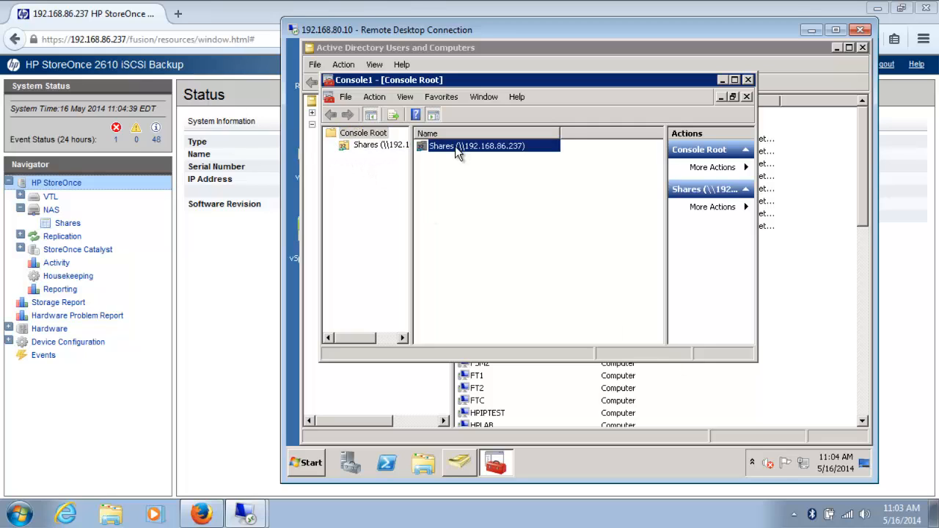
pyautogui.click(376, 144)
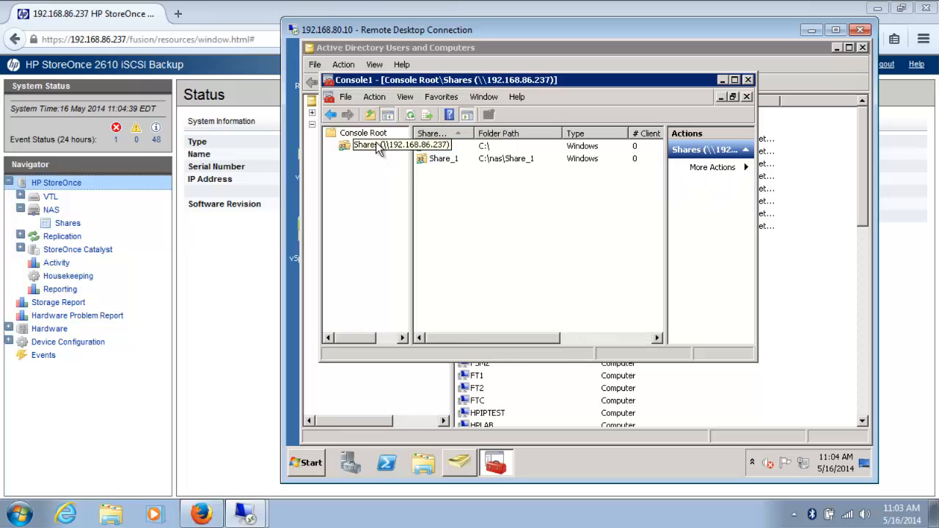
pyautogui.click(443, 160)
pyautogui.rightClick(443, 158)
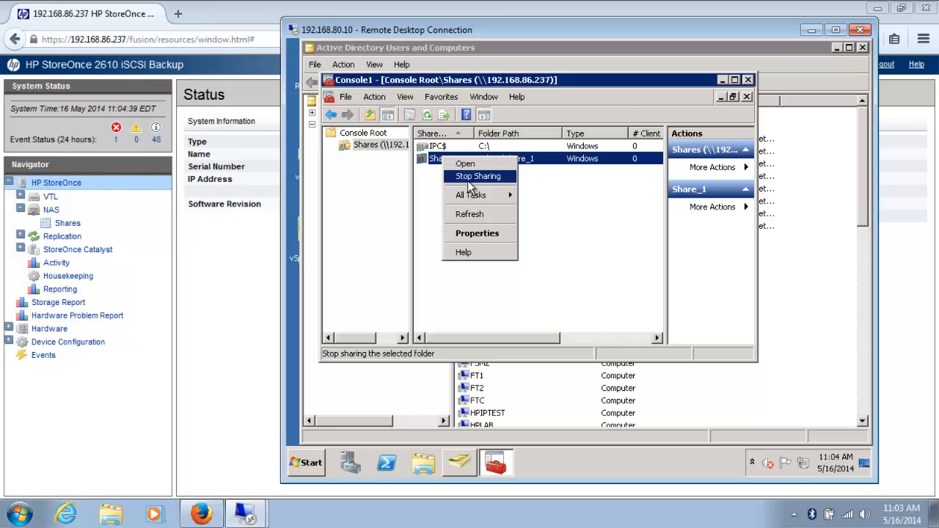
pyautogui.click(473, 233)
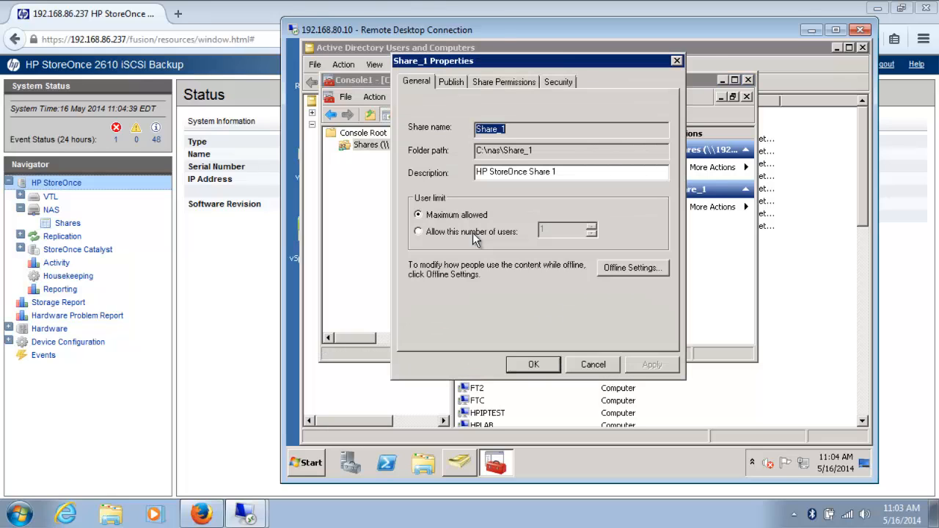
pyautogui.click(498, 82)
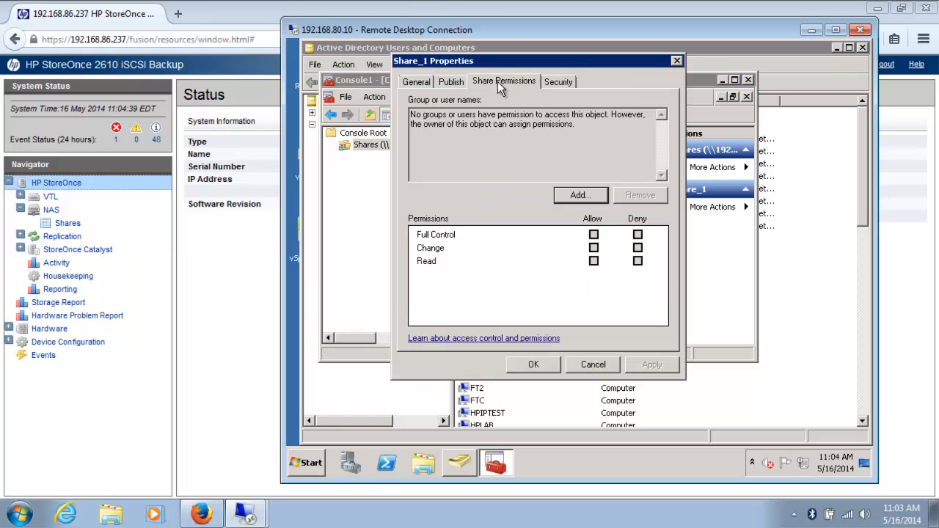
# - Add the Administrator account to Share_1's permissions with Allow Full Control and save
pyautogui.click(569, 195)
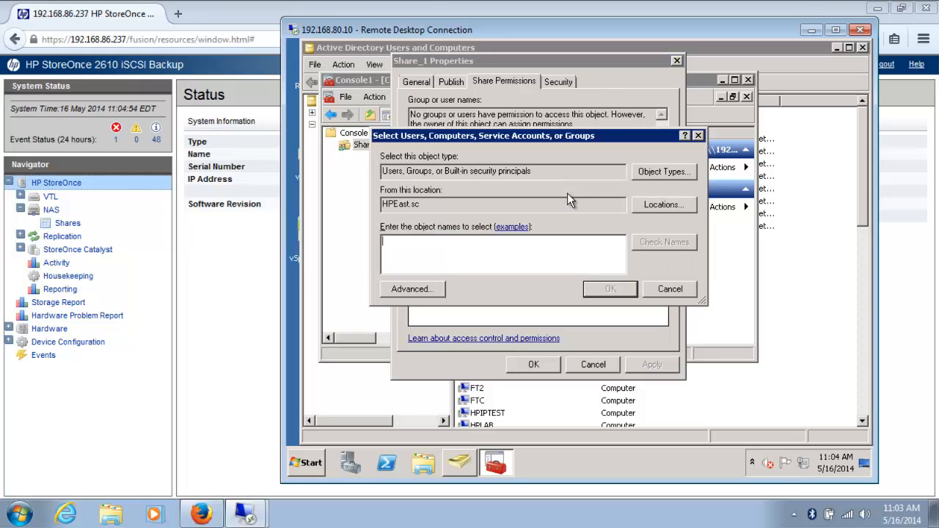
pyautogui.write('Admi')
pyautogui.press('BackSpace')
pyautogui.press('BackSpace')
pyautogui.press('BackSpace')
pyautogui.press('BackSpace')
pyautogui.write('Administrator')
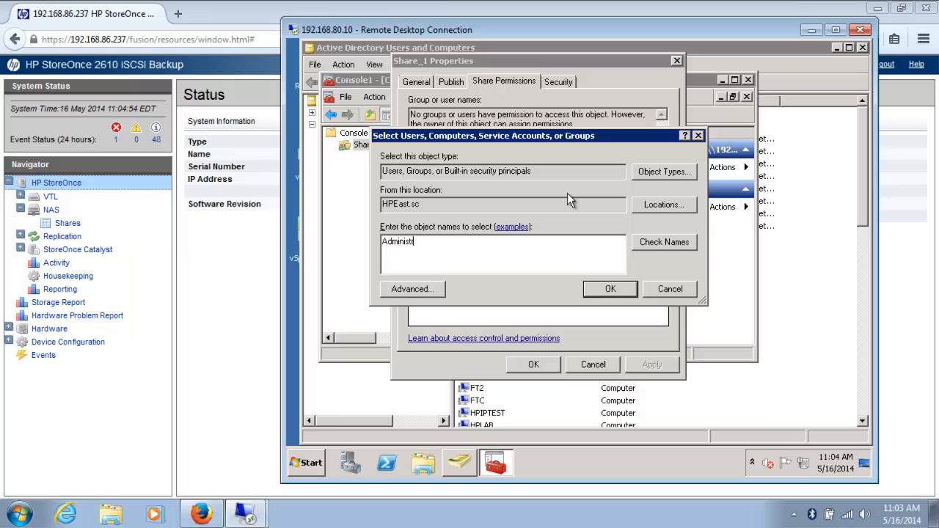
pyautogui.click(647, 243)
pyautogui.click(610, 289)
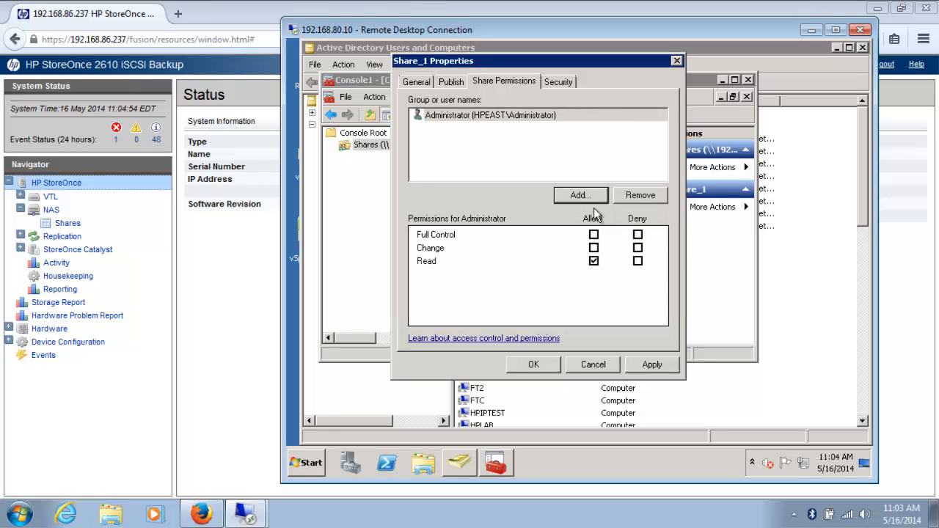
pyautogui.click(594, 234)
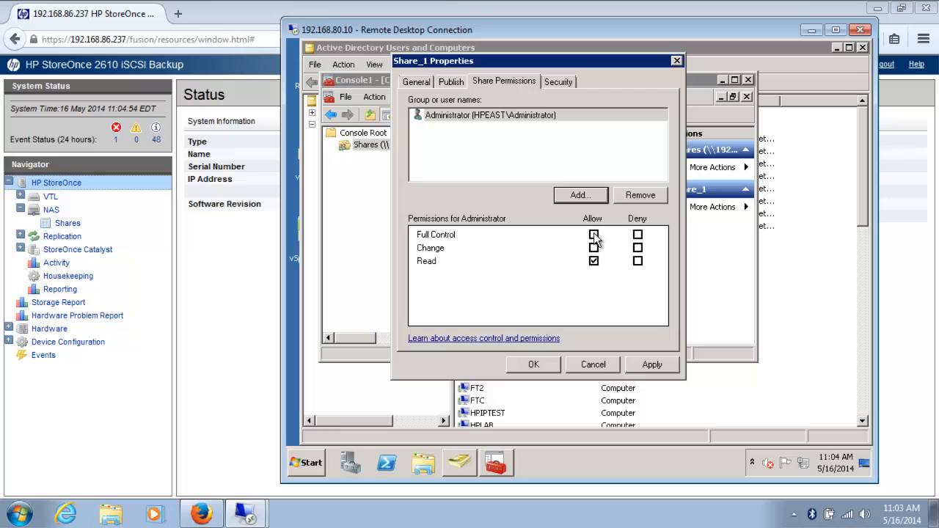
pyautogui.click(648, 367)
pyautogui.click(548, 366)
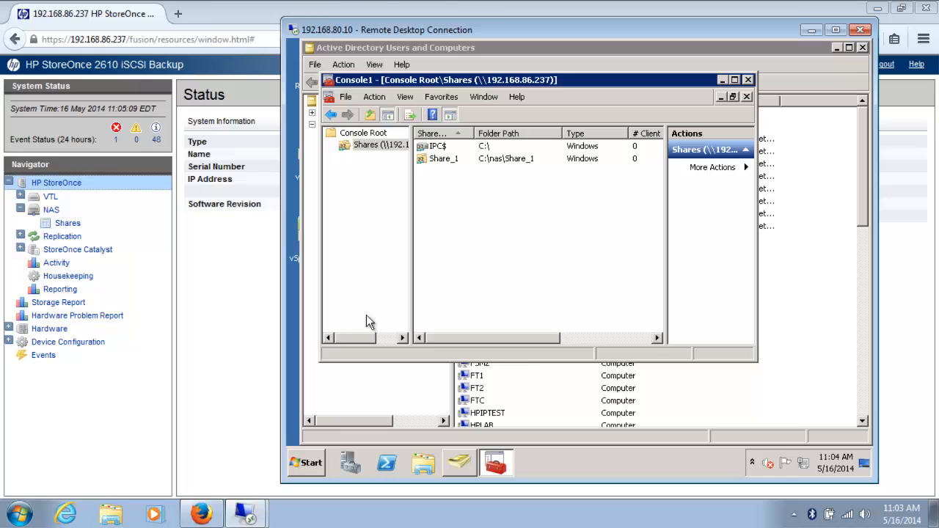
pyautogui.click(246, 512)
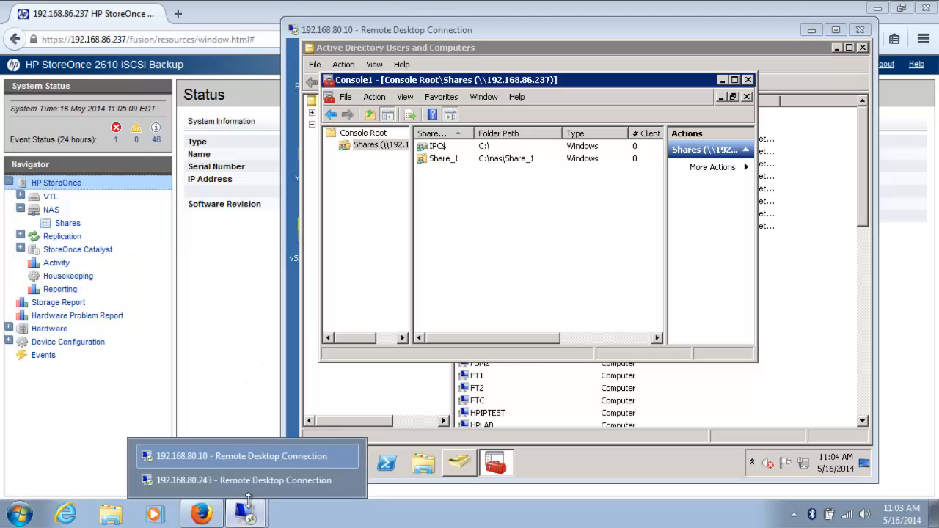
# - Map Share_1 as a network drive, logging on as hpeast.sc\Administrator with the domain password
pyautogui.click(242, 480)
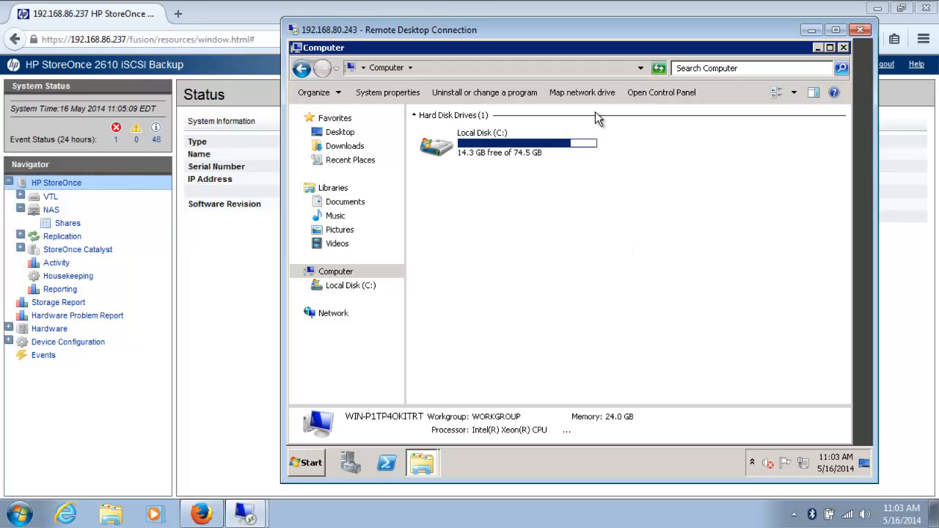
pyautogui.click(582, 92)
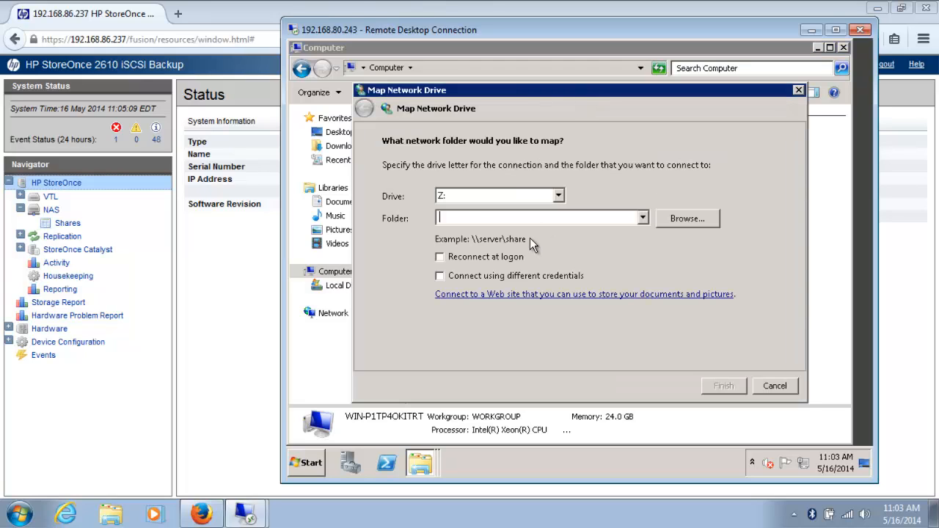
pyautogui.write('\\\\192.168.85.237\\Share_1')
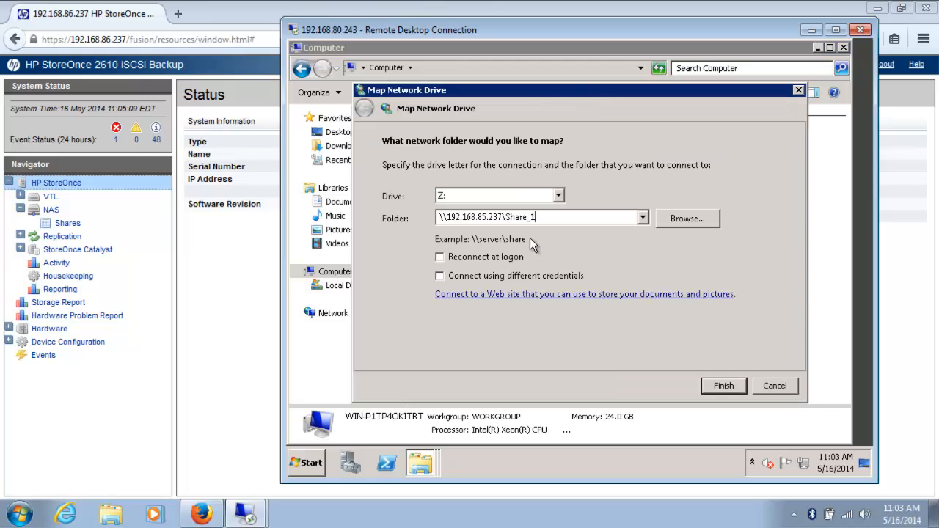
pyautogui.click(717, 386)
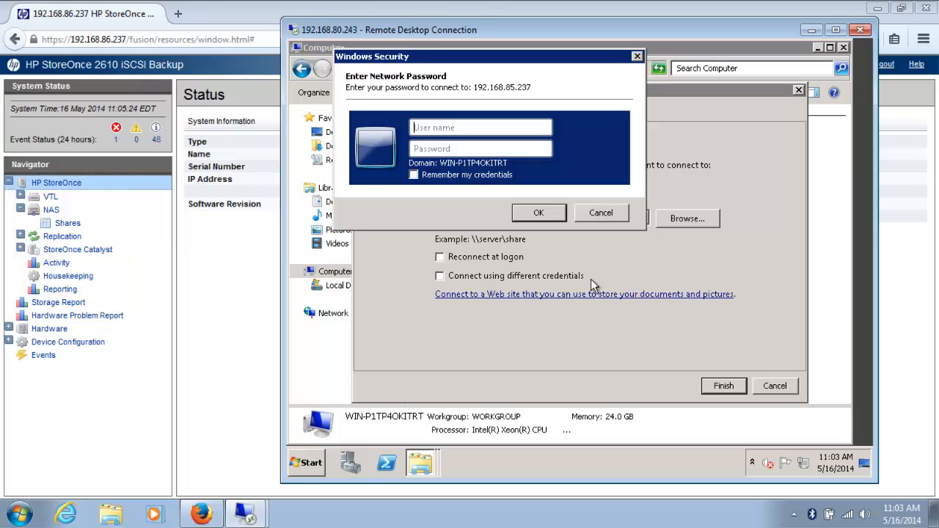
pyautogui.write('hpeast.sc')
pyautogui.press('BackSpace')
pyautogui.write('Administrator')
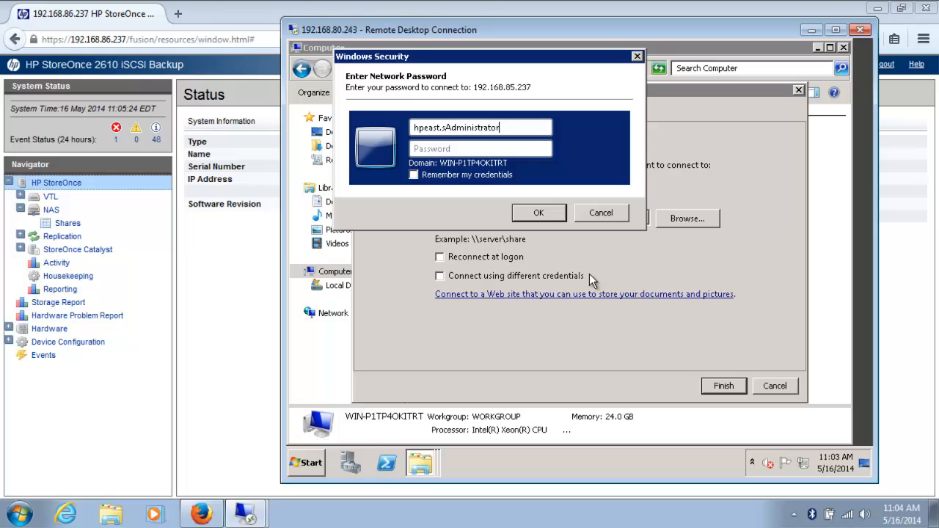
pyautogui.click(447, 127)
pyautogui.write('c\\')
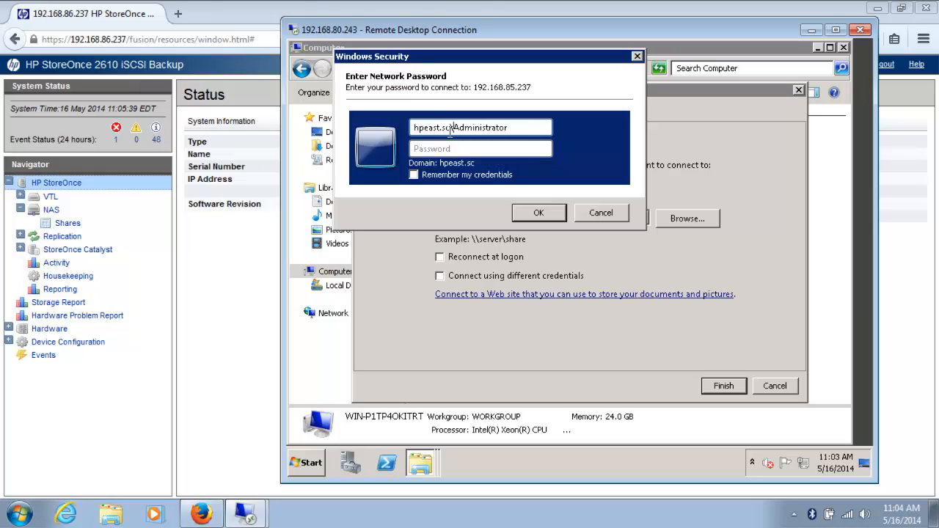
pyautogui.click(439, 147)
pyautogui.click(438, 147)
pyautogui.write('••••••••')
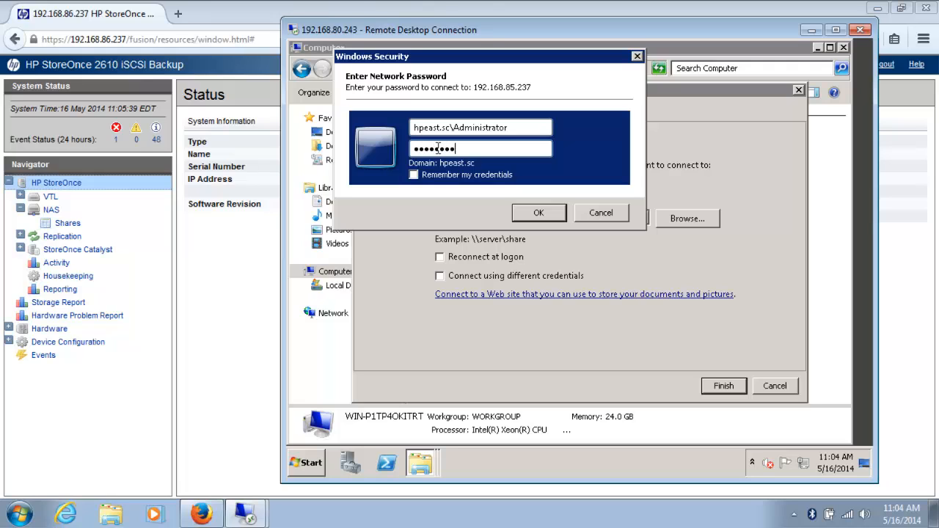
pyautogui.click(539, 212)
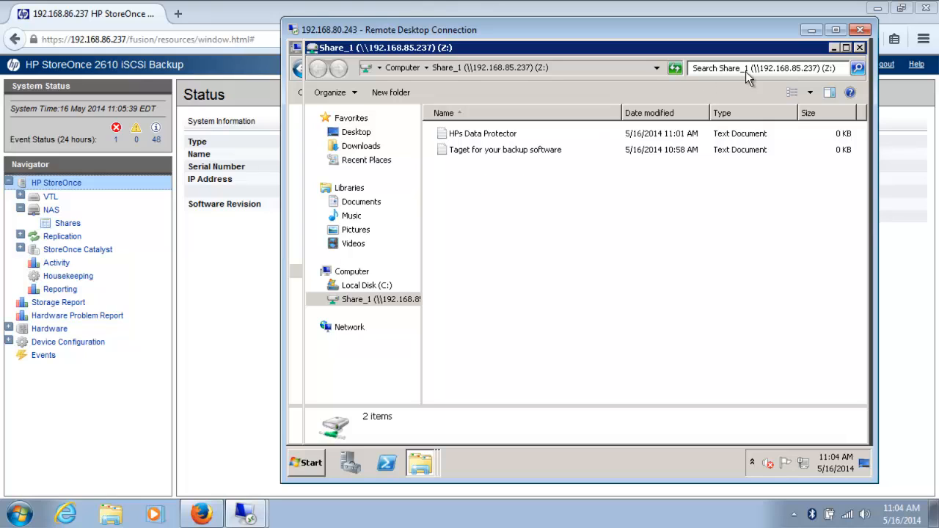
# - Close the Z: drive window and disconnect the Share_1 network drive
pyautogui.click(858, 48)
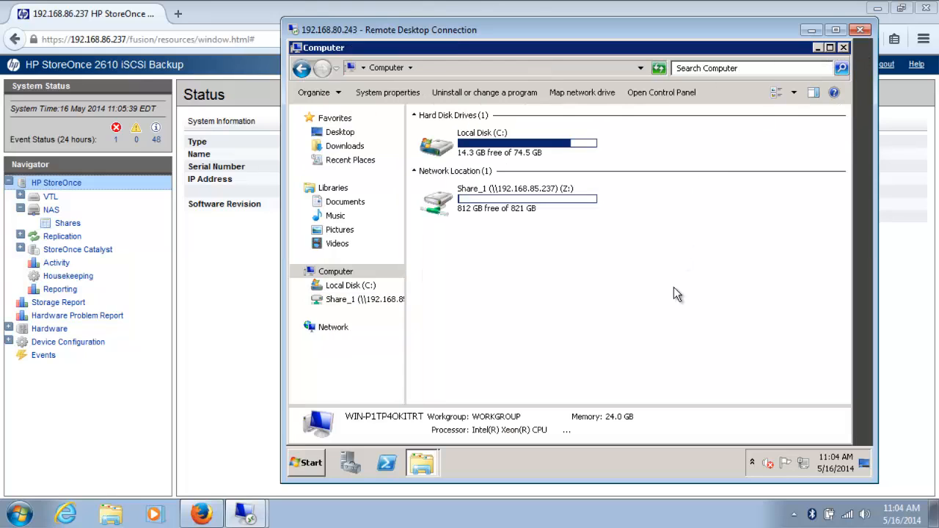
pyautogui.click(442, 203)
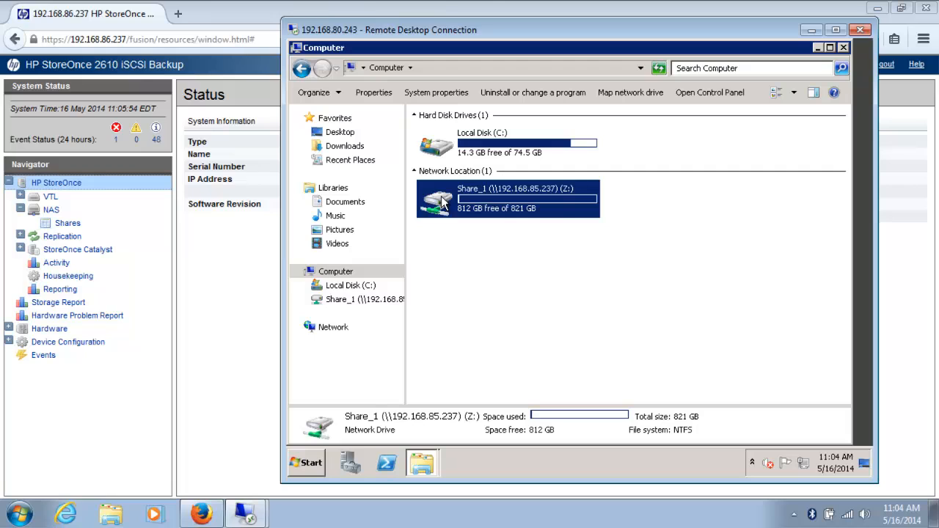
pyautogui.rightClick(442, 203)
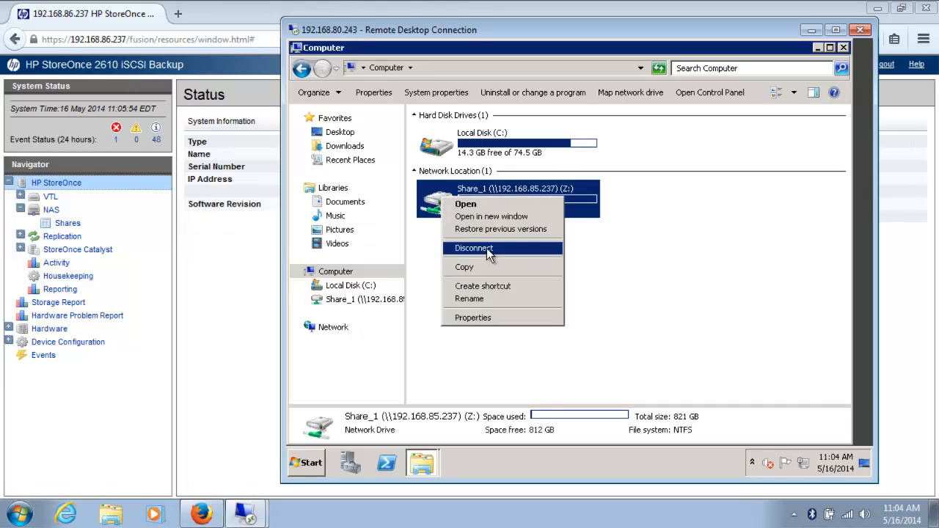
pyautogui.click(486, 248)
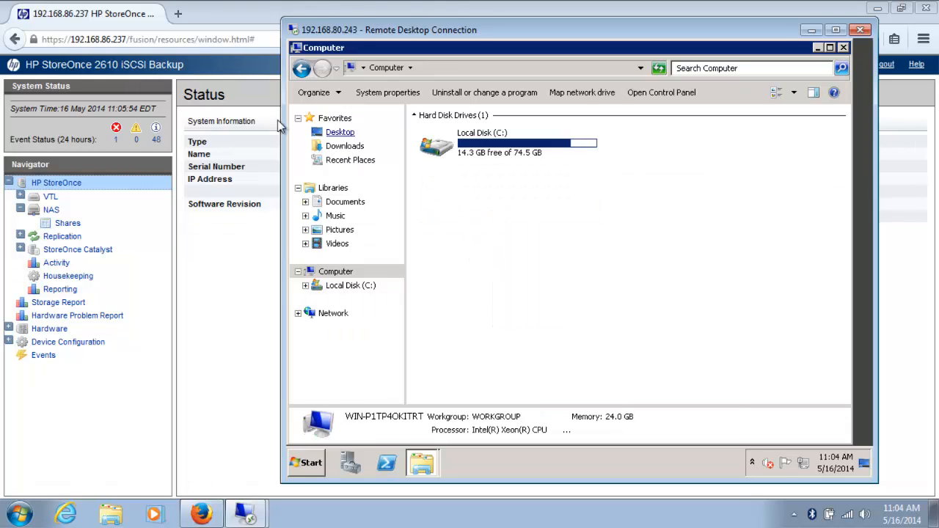
pyautogui.click(144, 25)
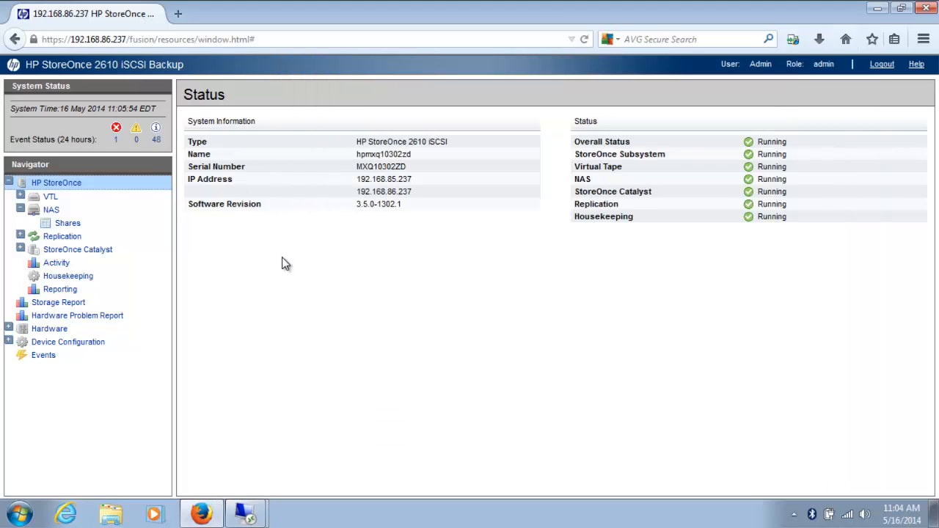
# - Check the NFS Server tab's allowed hosts, then open the NAS Shares list
pyautogui.click(53, 211)
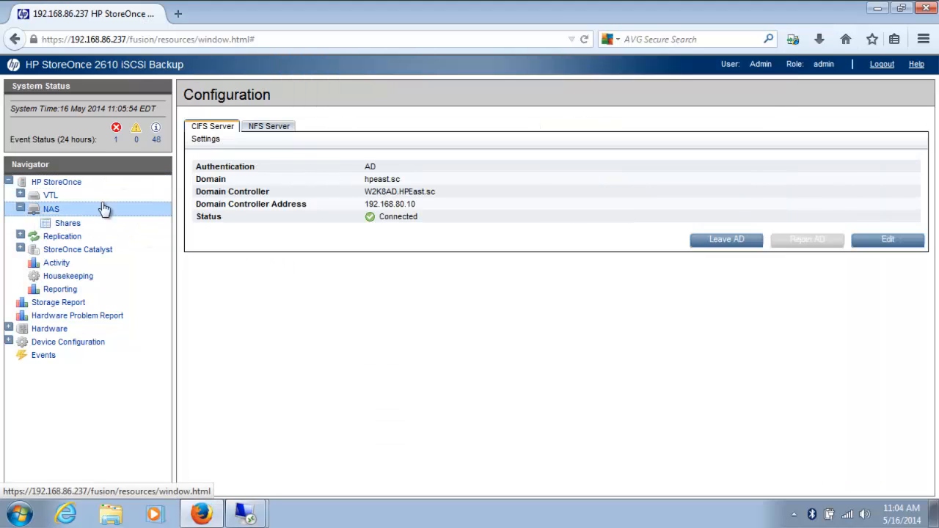
pyautogui.click(265, 129)
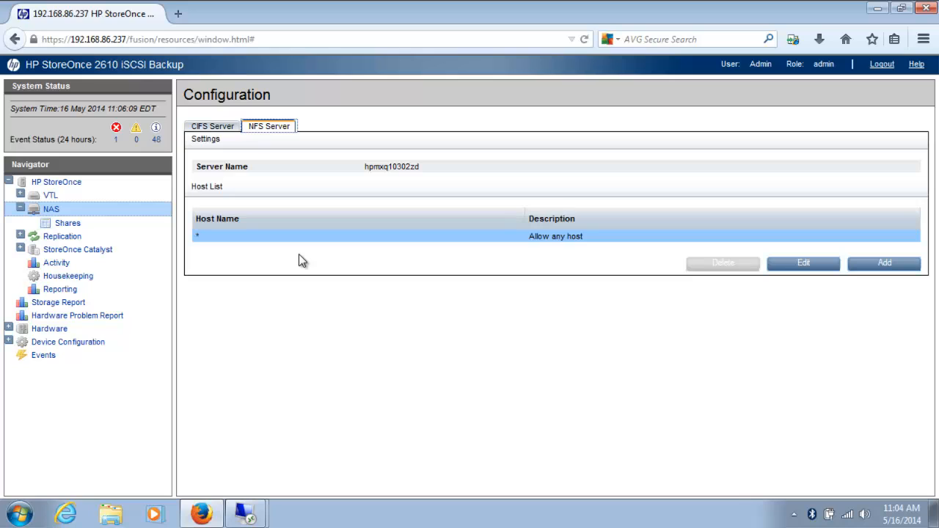
pyautogui.click(66, 224)
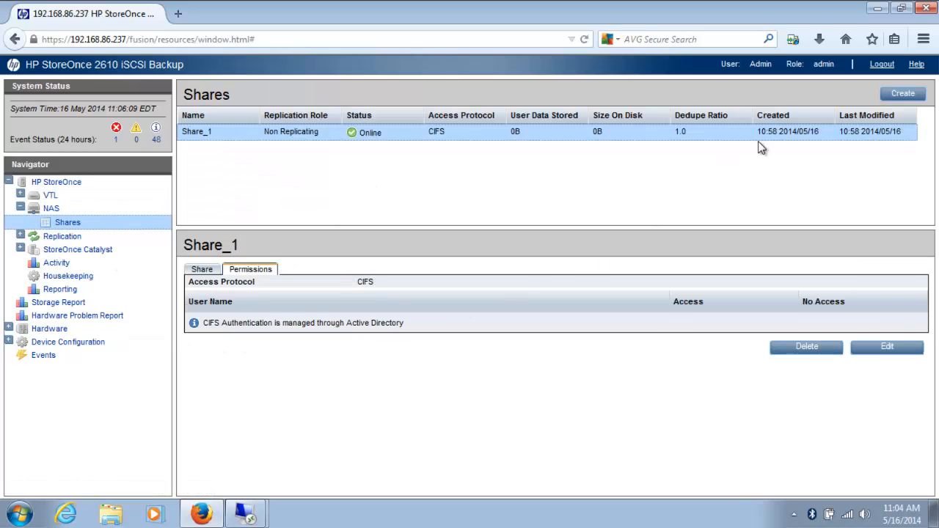
# - Create a new share named Share_2 using the NFS access protocol
pyautogui.click(913, 92)
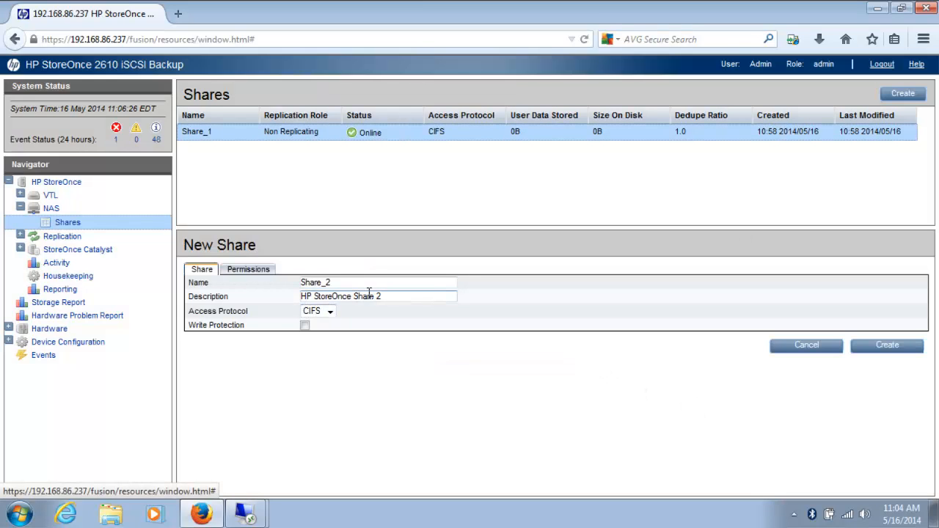
pyautogui.click(335, 313)
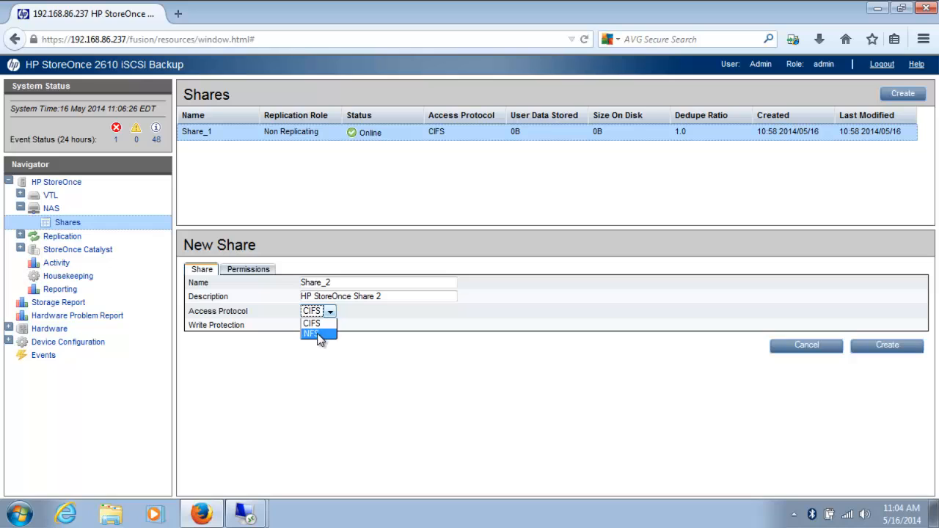
pyautogui.click(320, 335)
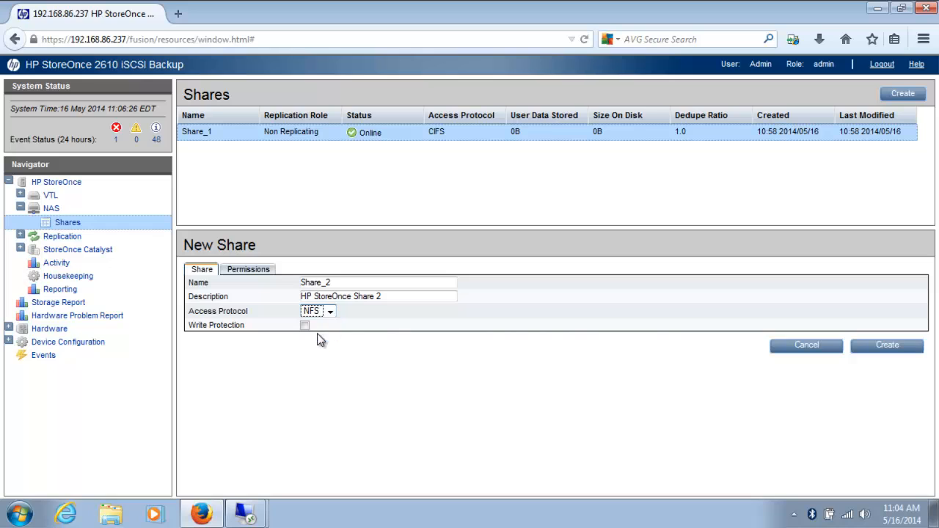
pyautogui.click(888, 346)
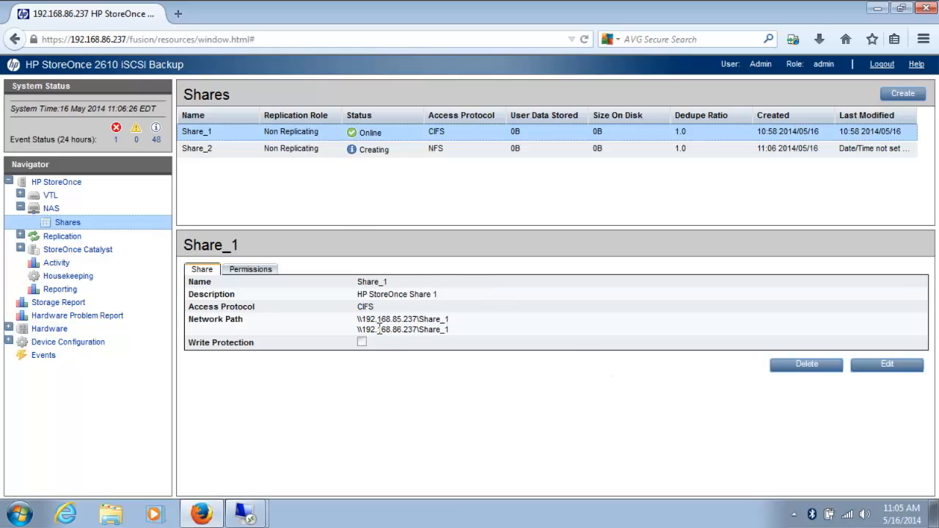
# - Copy Share_2's network path 192.168.85.237:/nas/Share_2 for use in the remote session
pyautogui.click(308, 148)
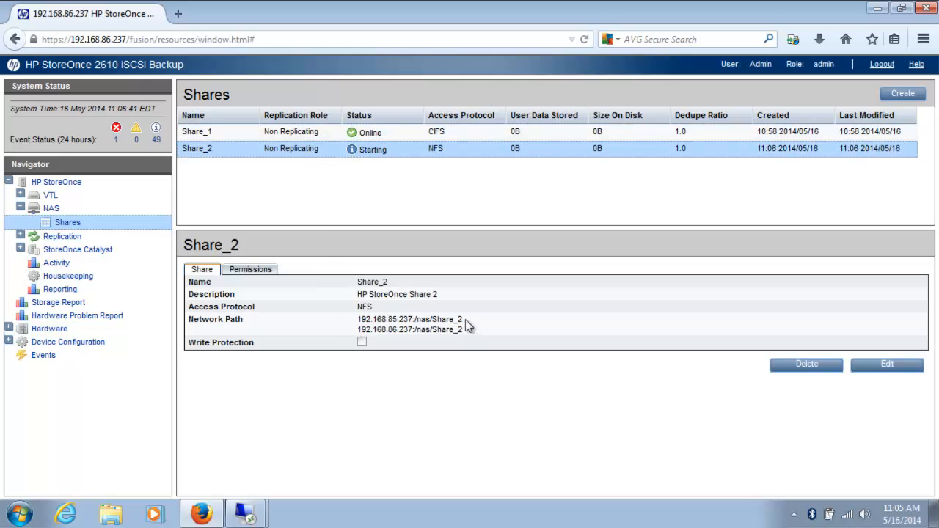
pyautogui.moveTo(465, 320); pyautogui.dragTo(356, 320)
pyautogui.hotkey('ctrl', 'c')
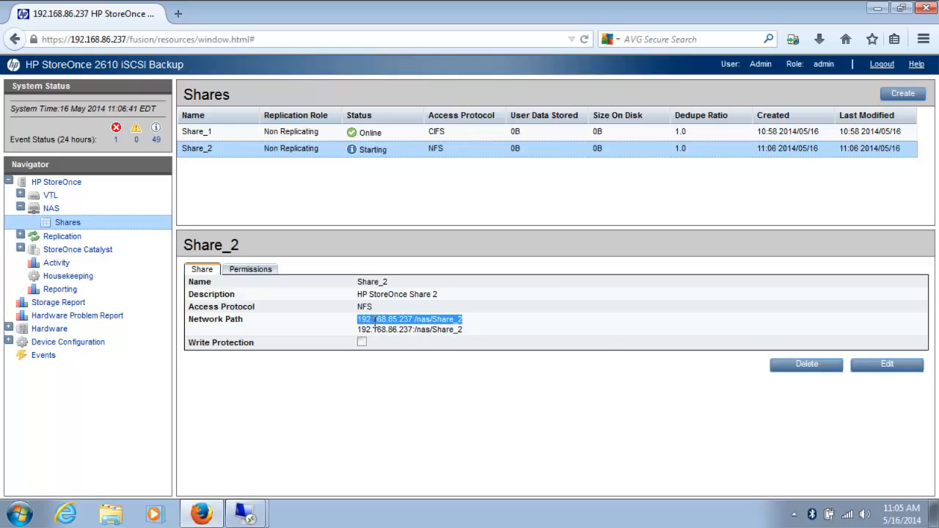
pyautogui.rightClick(375, 323)
pyautogui.click(249, 514)
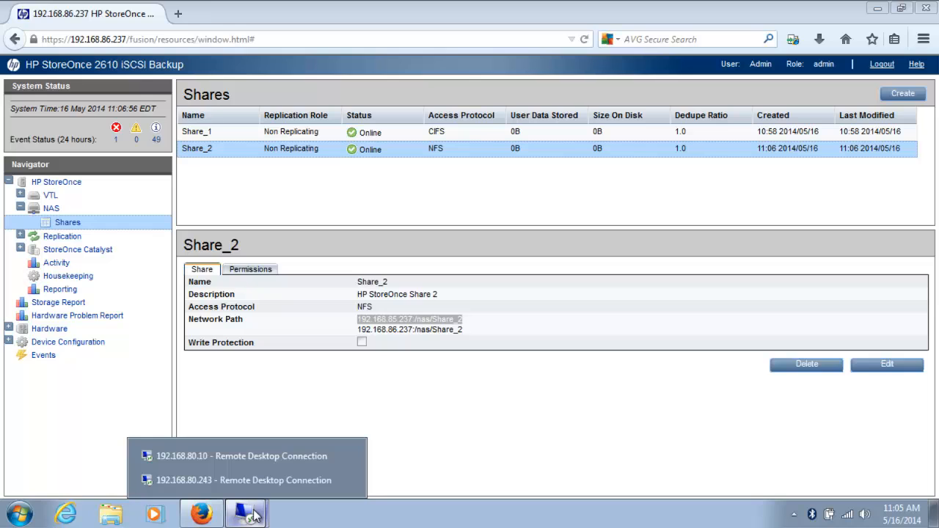
# - On the 192.168.80.243 server, verify Services for Network File System is installed, then close Server Manager
pyautogui.click(253, 482)
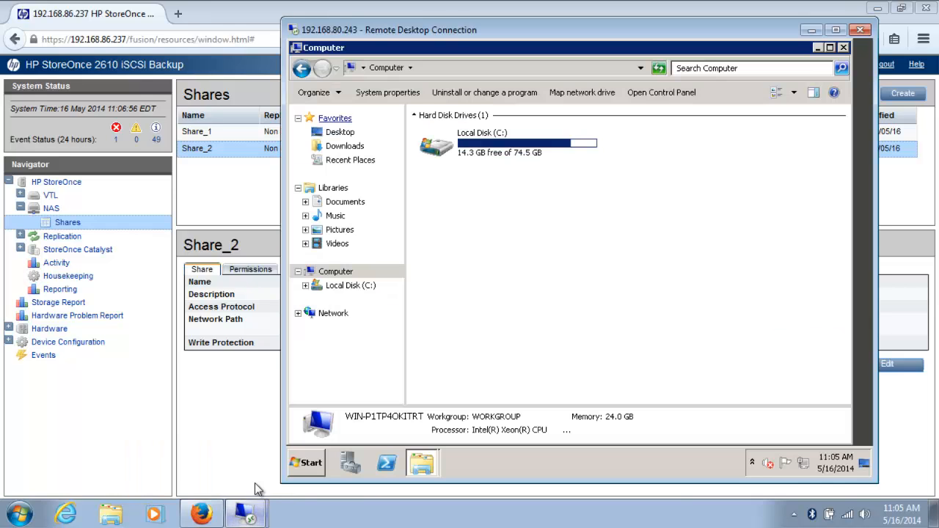
pyautogui.click(350, 463)
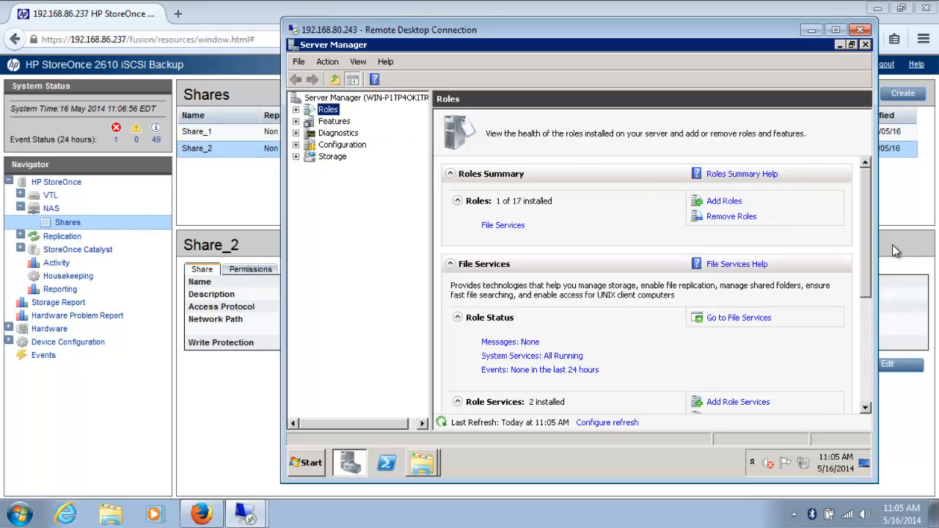
pyautogui.moveTo(861, 192); pyautogui.dragTo(880, 316)
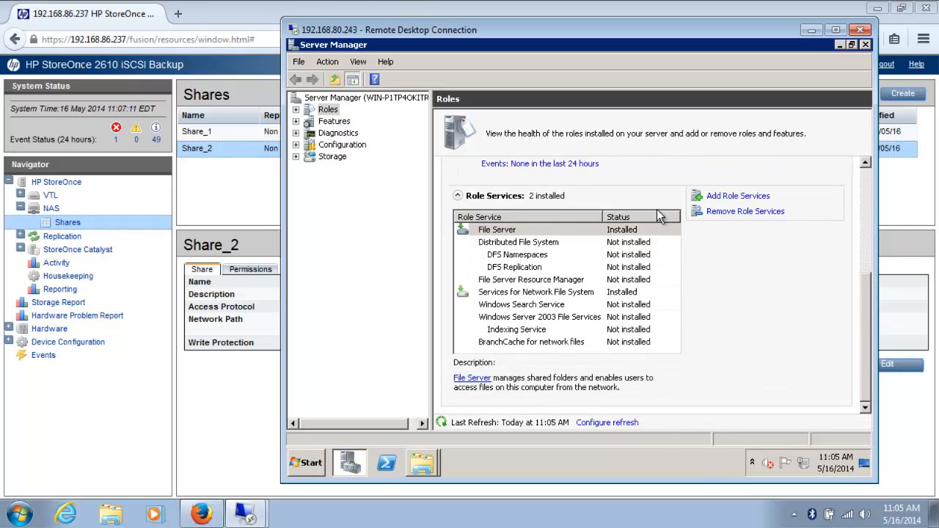
pyautogui.click(734, 196)
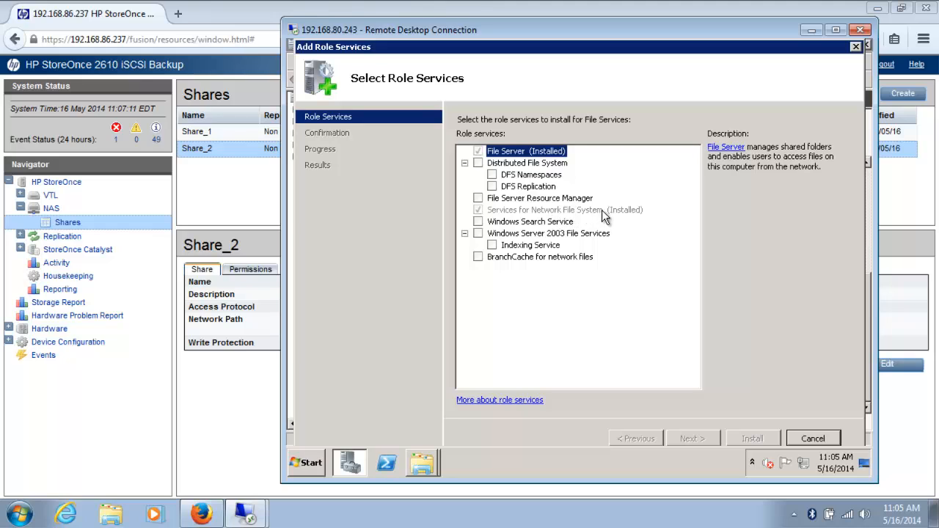
pyautogui.click(813, 438)
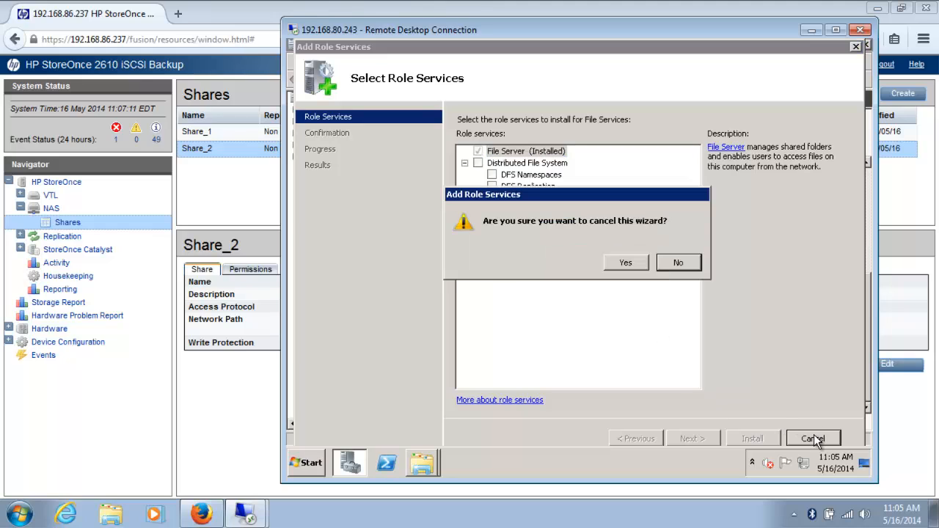
pyautogui.click(626, 264)
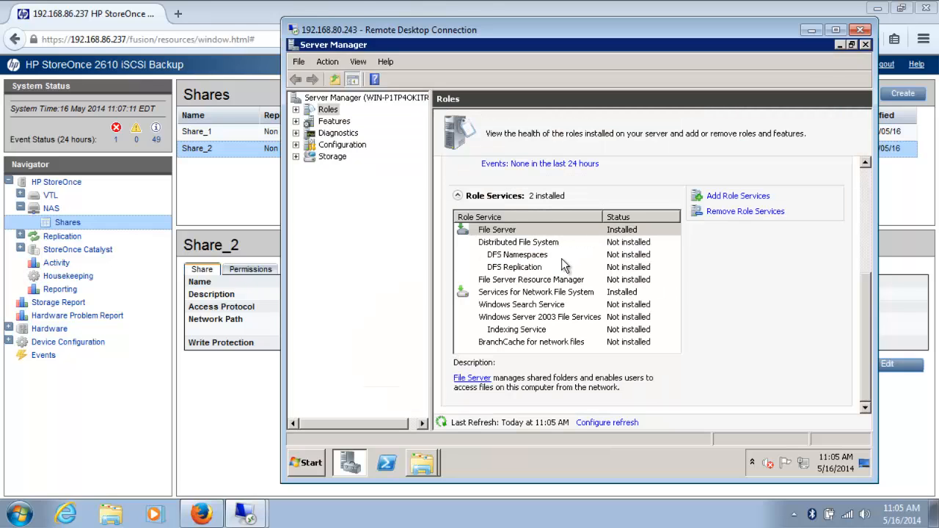
pyautogui.click(865, 45)
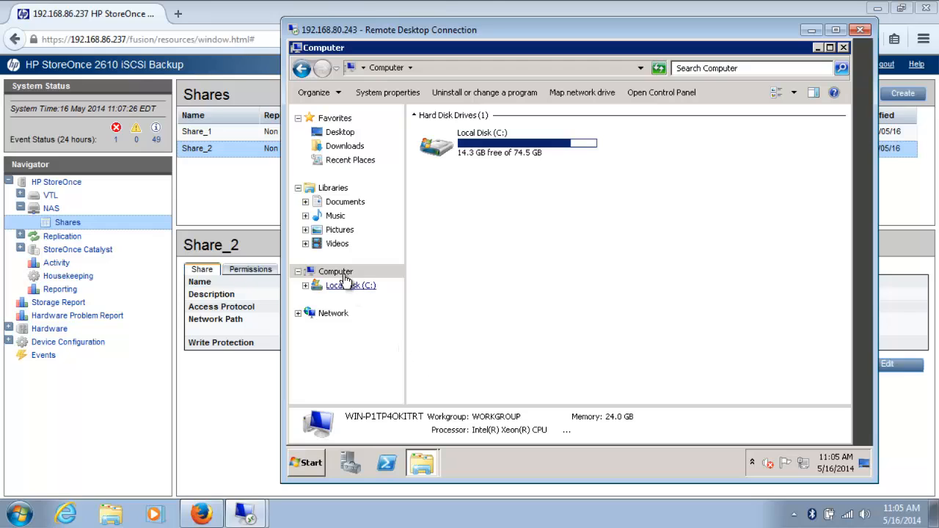
# - Map drive Z: to the pasted NFS path 192.168.85.237:/nas/Share_2
pyautogui.click(568, 93)
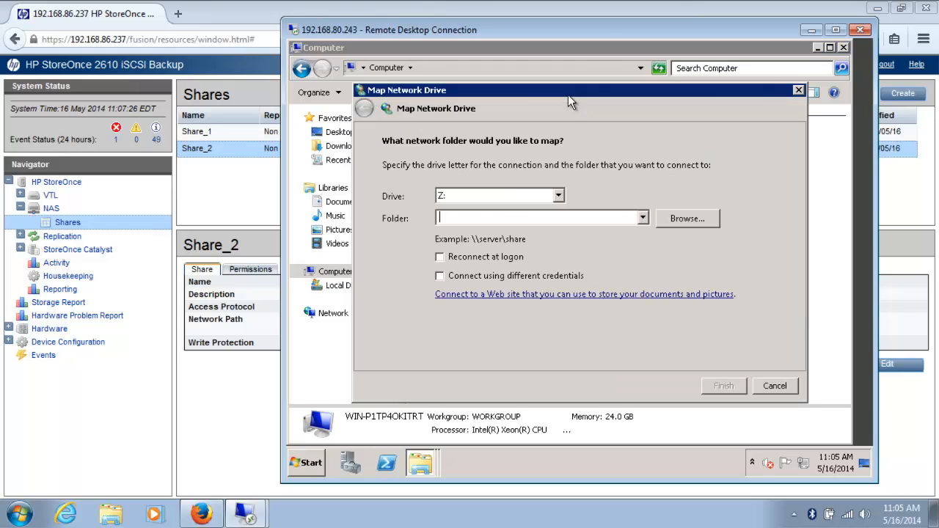
pyautogui.hotkey('ctrl', 'v')
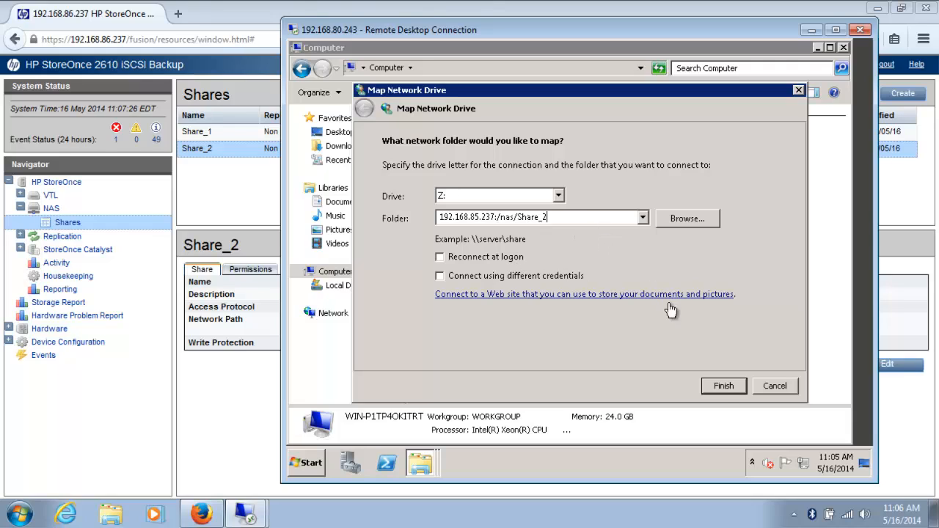
pyautogui.click(722, 387)
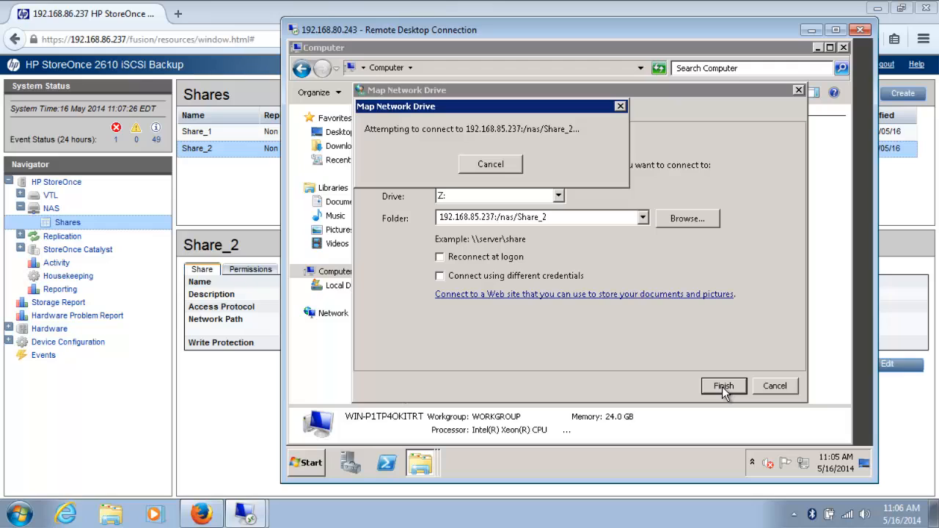